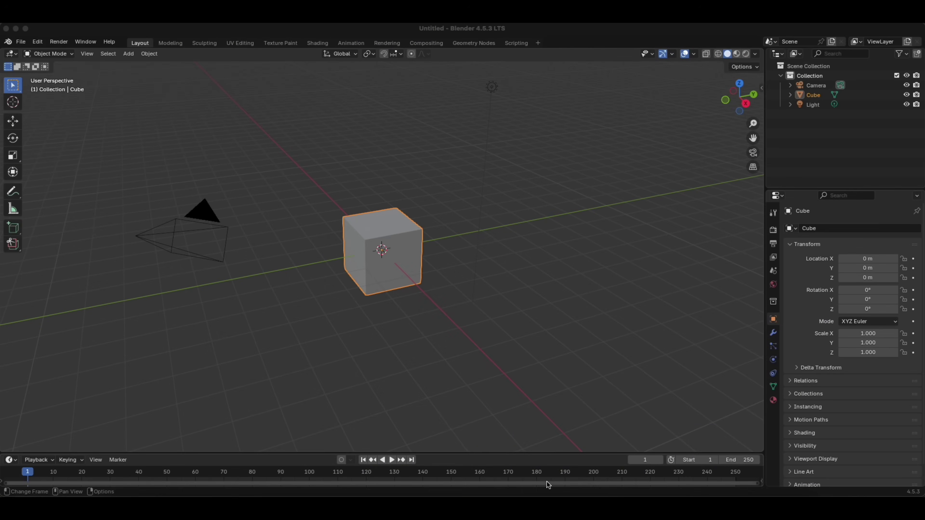
Delete the default cube and the camera from the scene
key("Delete")
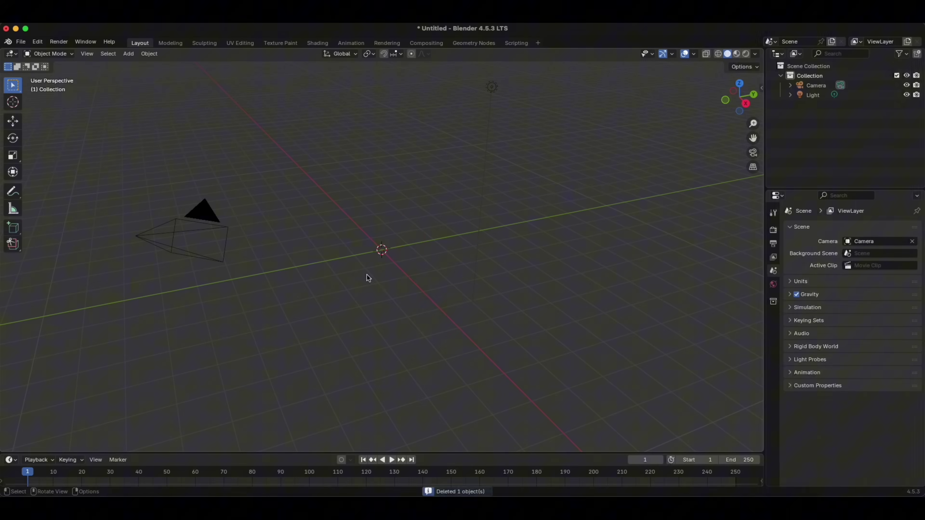
left_click(222, 238)
key("x")
left_click(222, 240)
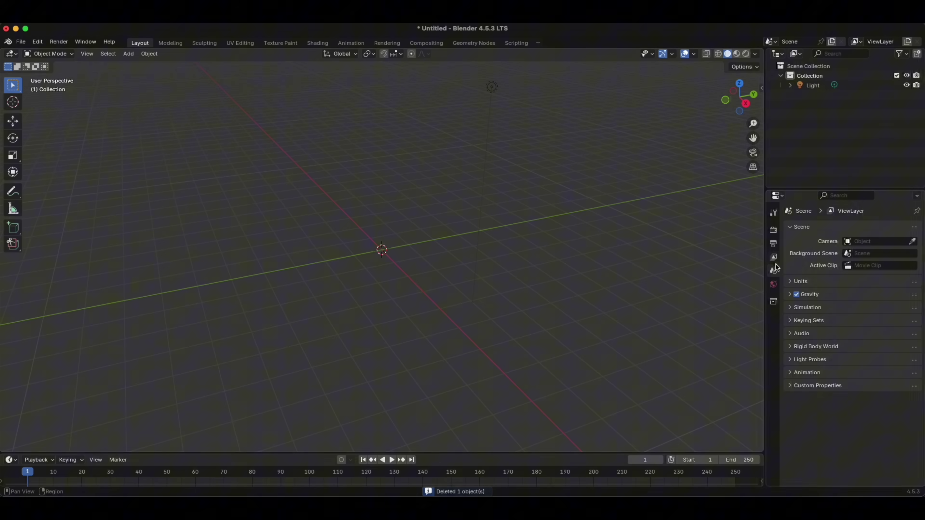
Set the scene Unit Scale to 0.001 and Length to Millimeters
left_click(797, 282)
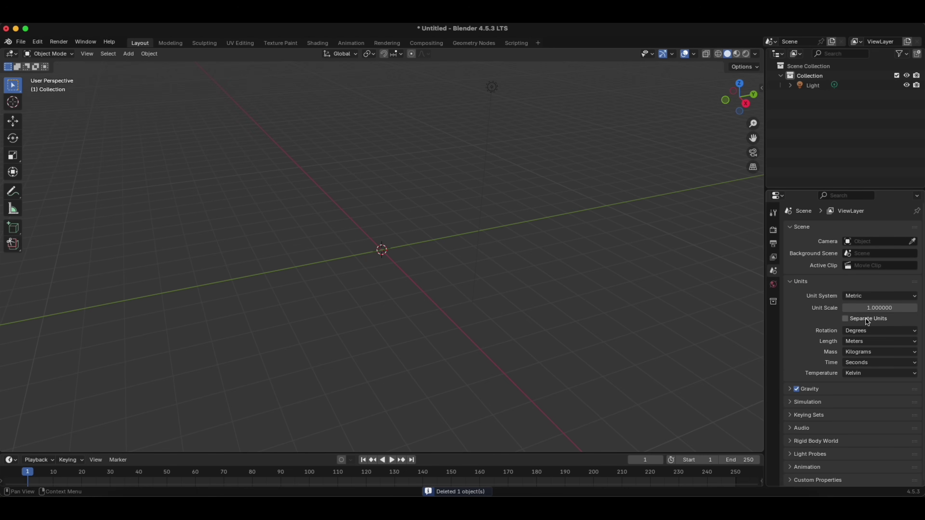
left_click(868, 309)
type("0.")
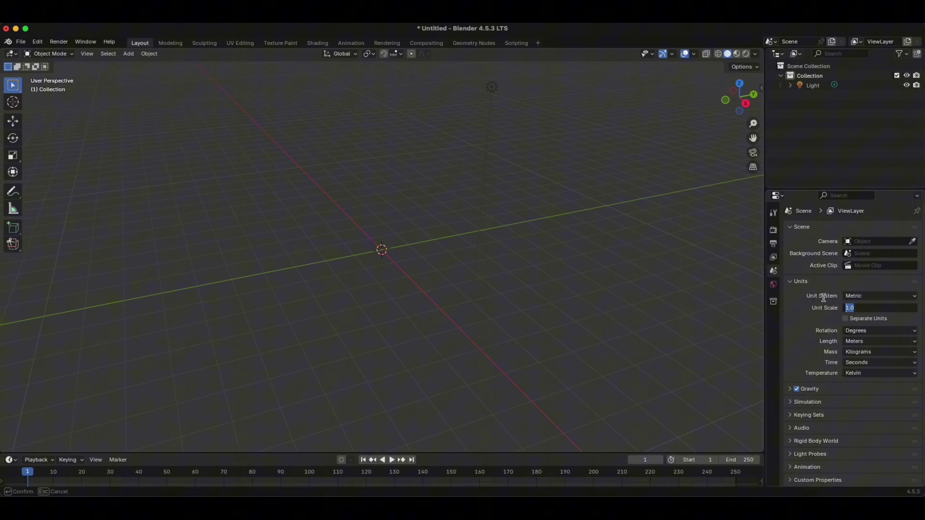
type("001")
key("Return")
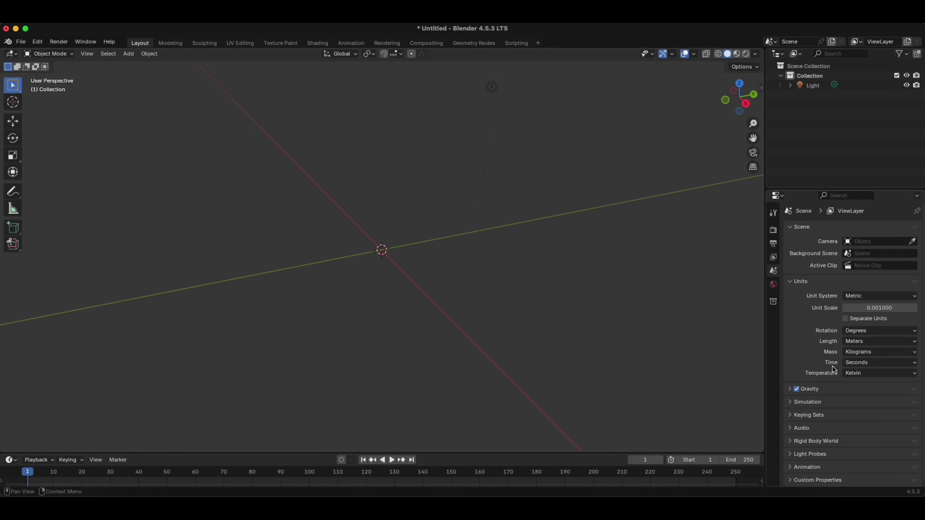
left_click(858, 342)
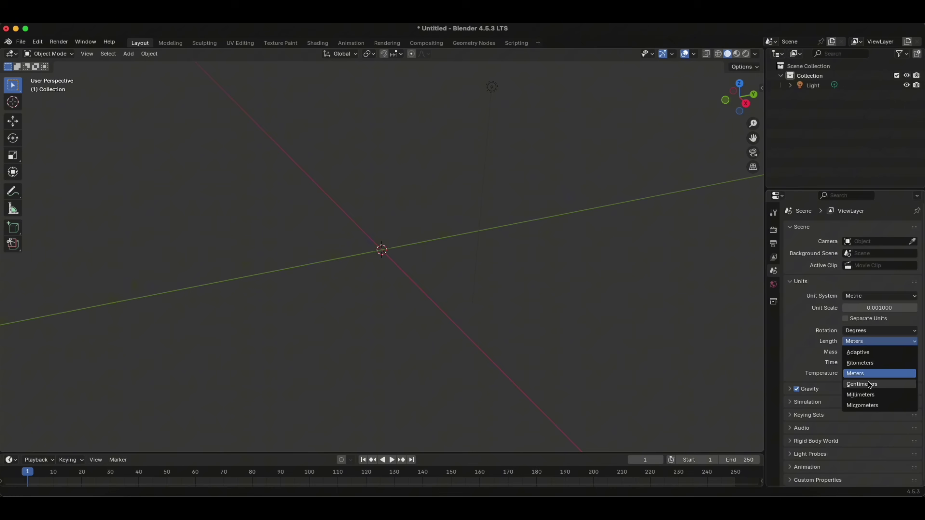
left_click(870, 394)
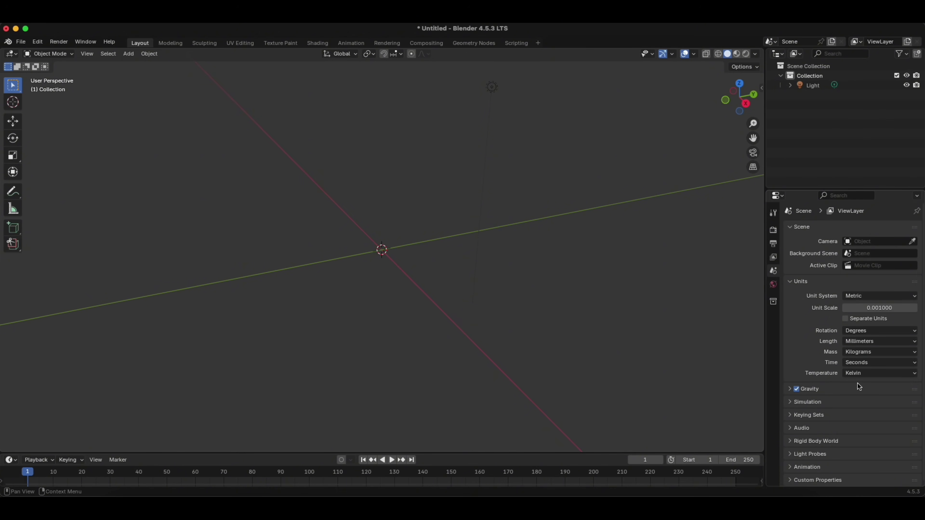
Switch to Top Orthographic view and add a Blank Grease Pencil object at the origin
left_click(739, 83)
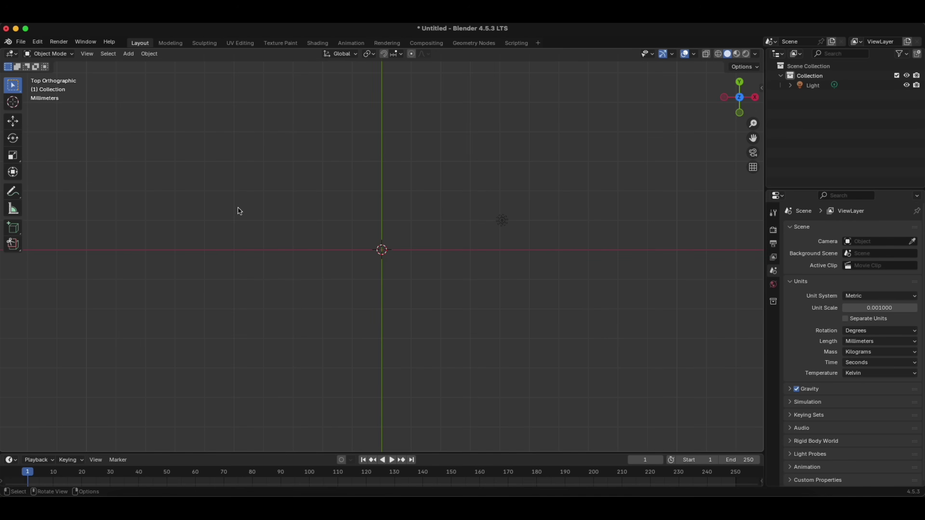
key("shift")
key("shift+a")
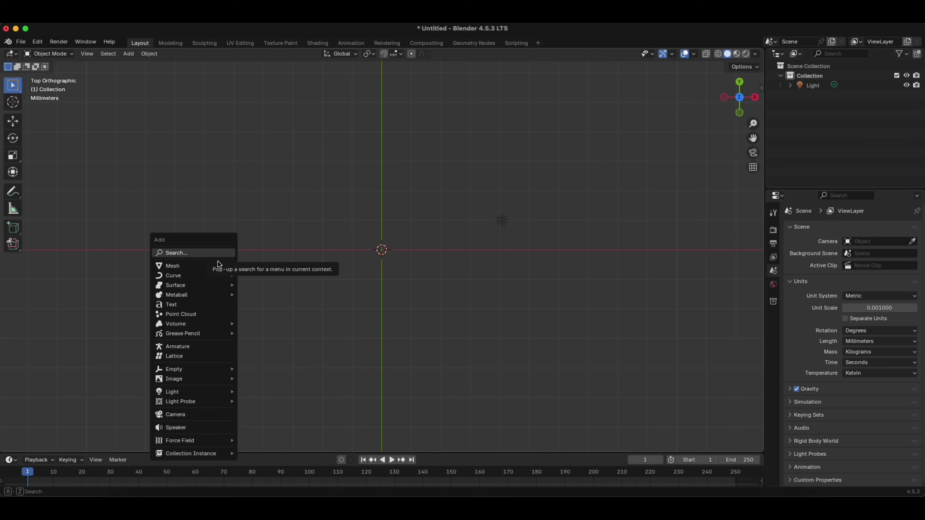
mouse_move(219, 332)
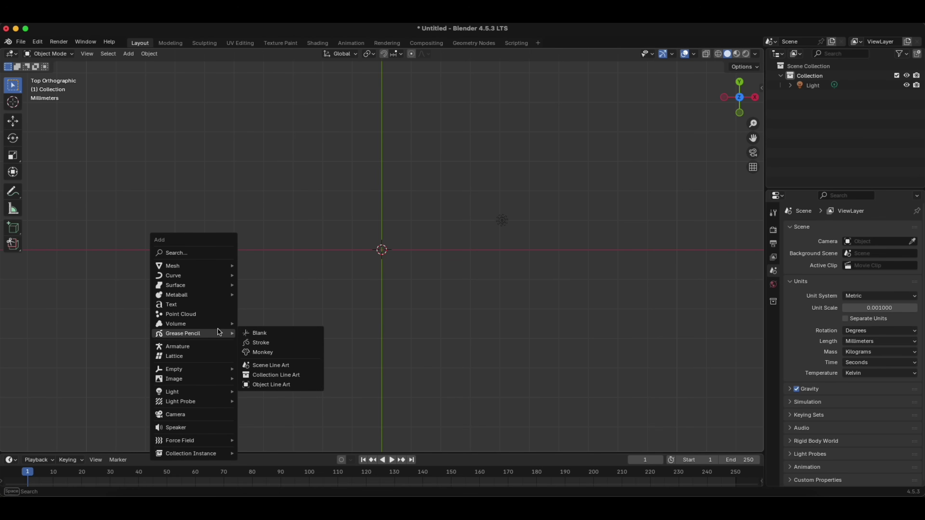
left_click(249, 333)
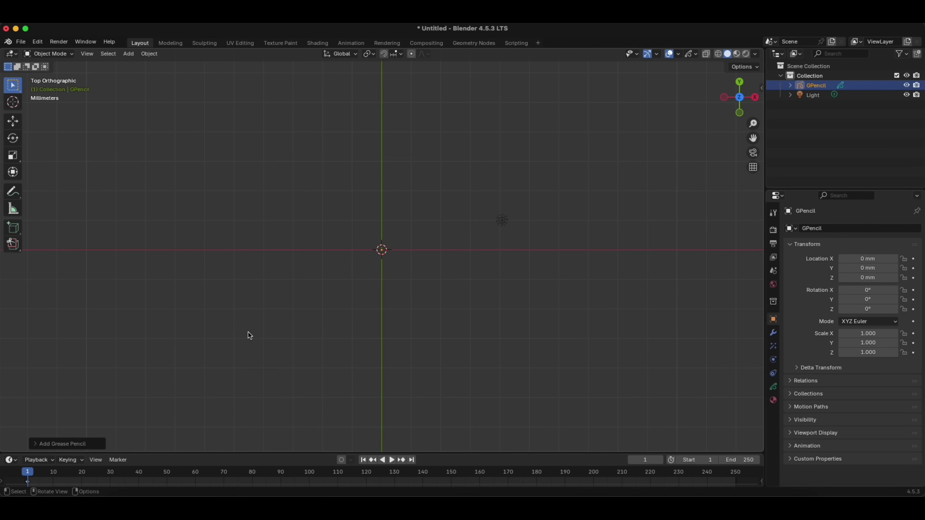
Switch the grease pencil to Draw Mode and set the brush radius to 0.4 mm
left_click(50, 53)
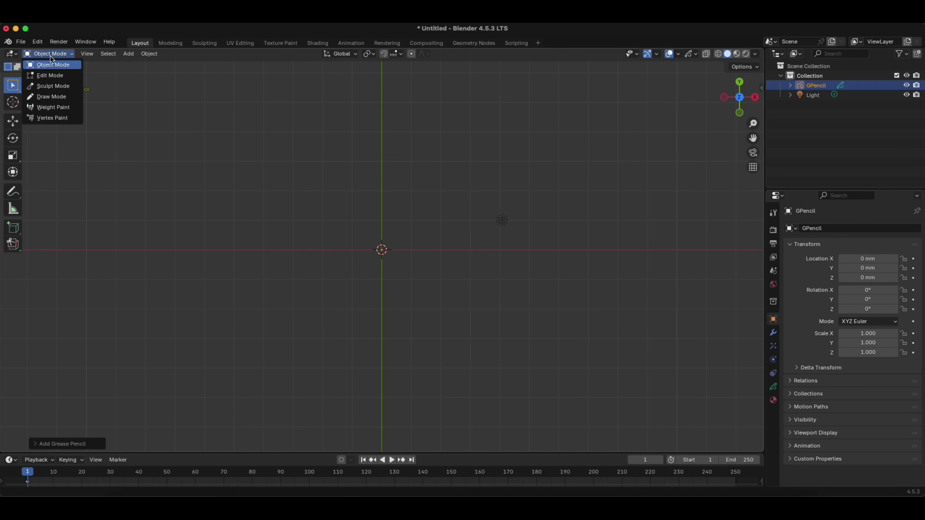
left_click(50, 96)
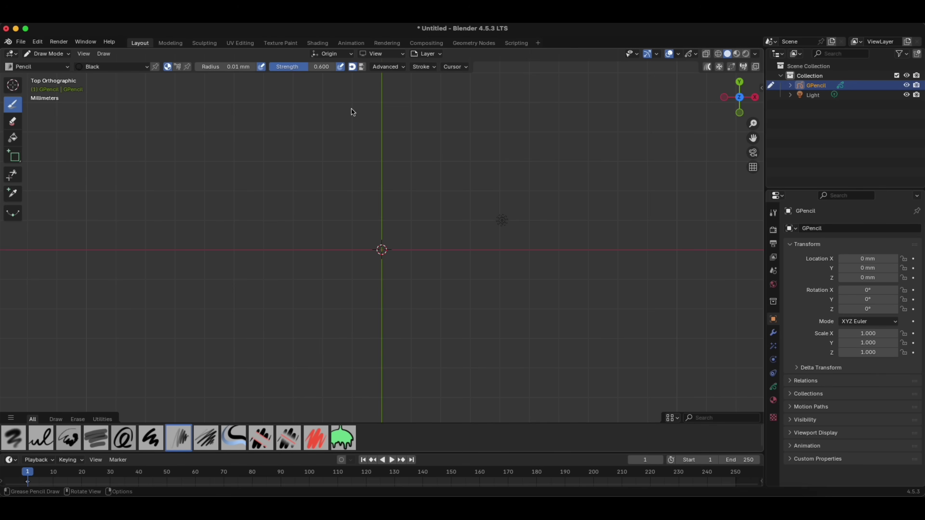
left_click(239, 71)
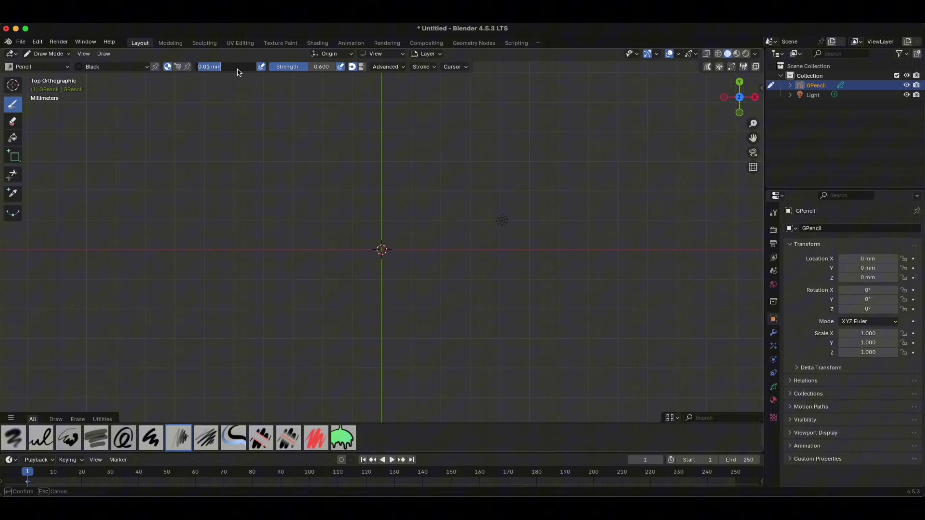
left_click(224, 71)
left_click_drag(210, 69, 205, 69)
type("4")
key("Return")
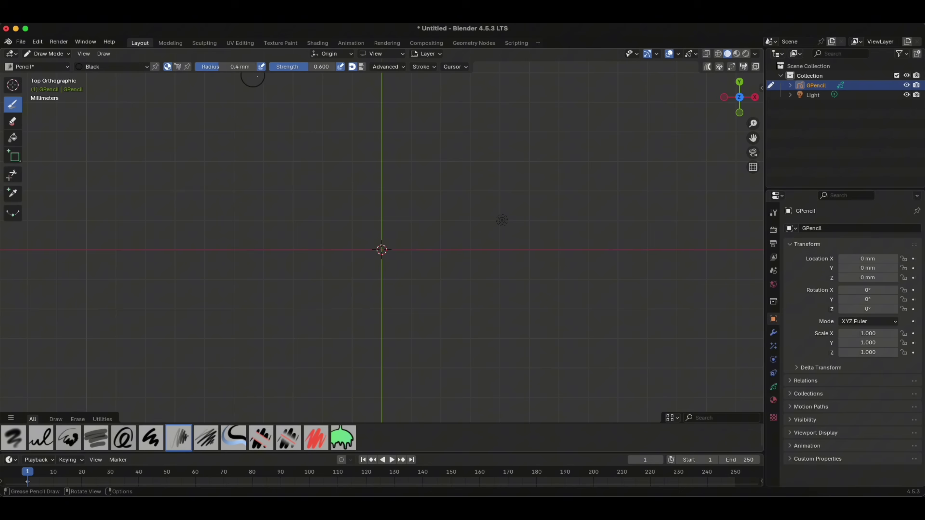
Raise Active Smooth to 1.000 and enable Stabilize Stroke
left_click(389, 67)
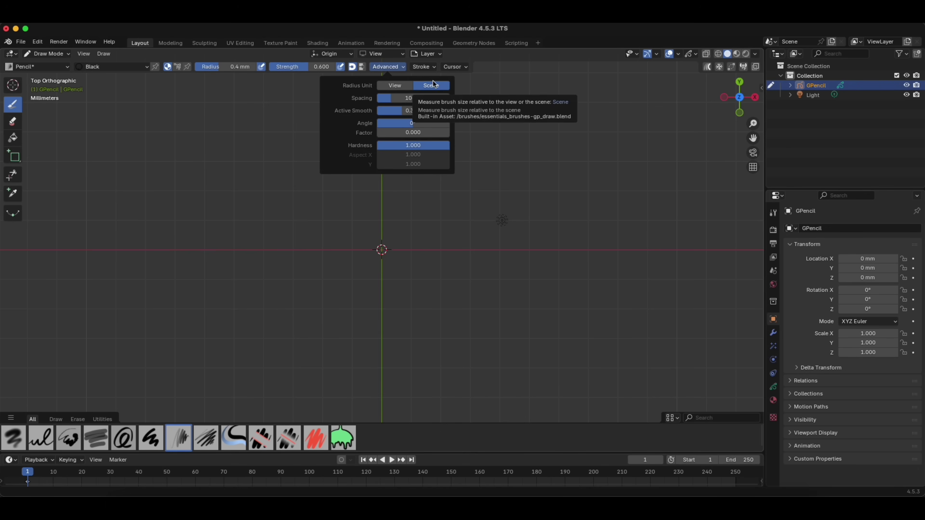
left_click(426, 69)
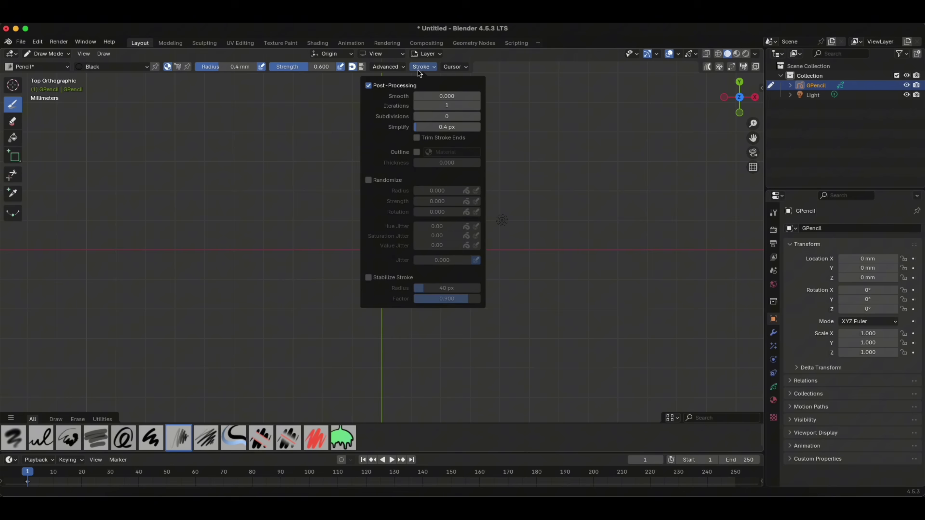
left_click(400, 70)
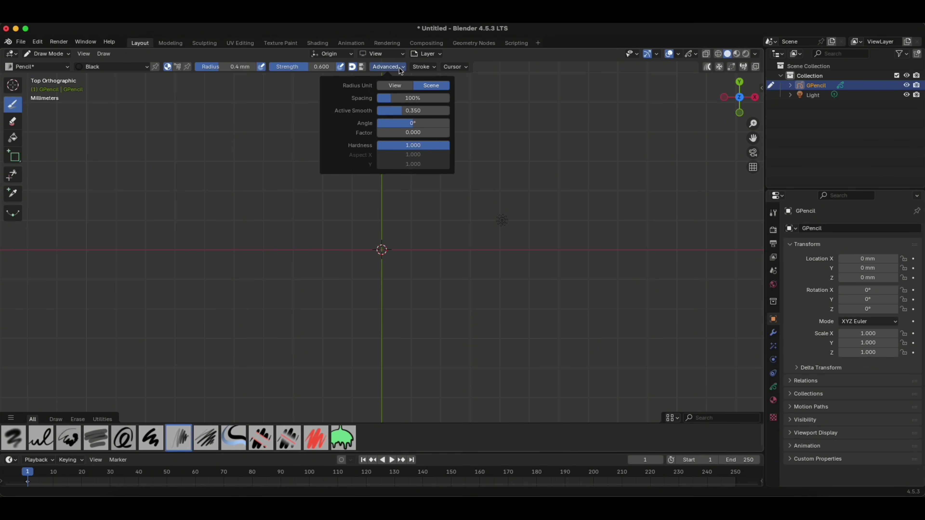
left_click_drag(401, 111, 449, 110)
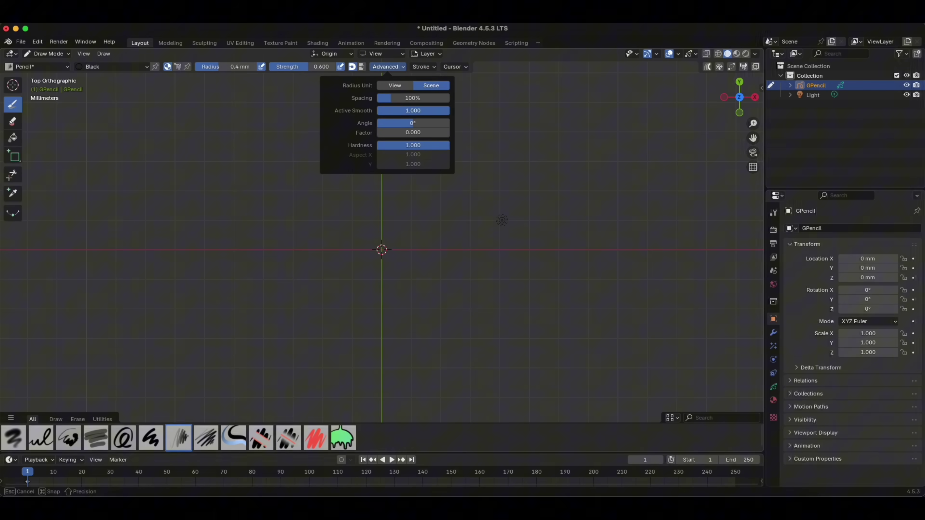
left_click(429, 69)
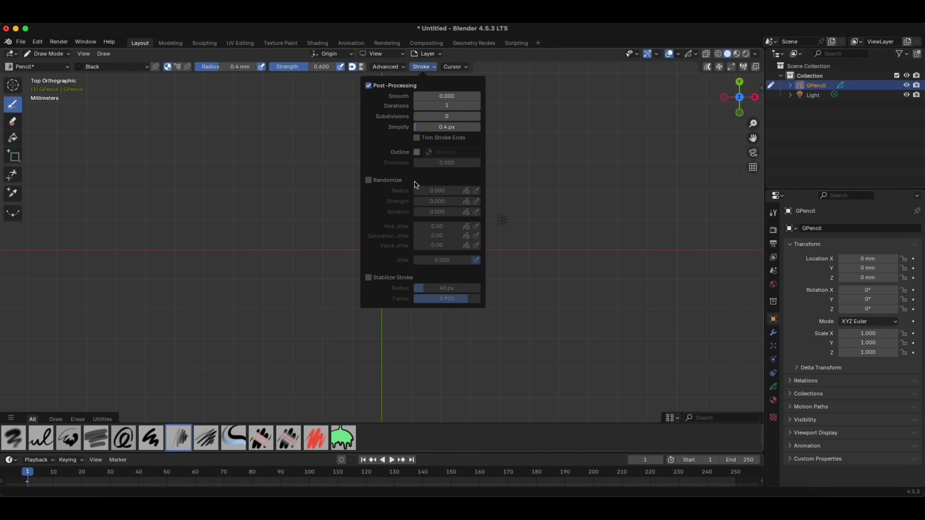
left_click(368, 277)
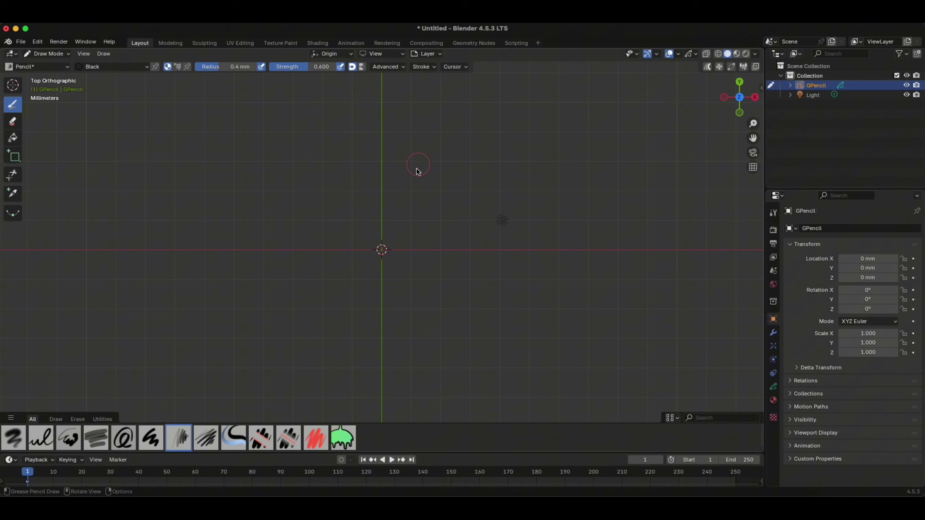
Draw a closed, rounded loop stroke around the centre of the grid
scroll(155, 376, "down", 2)
mouse_move(377, 218)
left_mouse_down()
mouse_move(449, 194)
mouse_move(508, 219)
mouse_move(549, 281)
mouse_move(547, 328)
mouse_move(503, 369)
mouse_move(426, 337)
mouse_move(349, 343)
mouse_move(330, 316)
mouse_move(337, 281)
mouse_move(387, 205)
left_mouse_up()
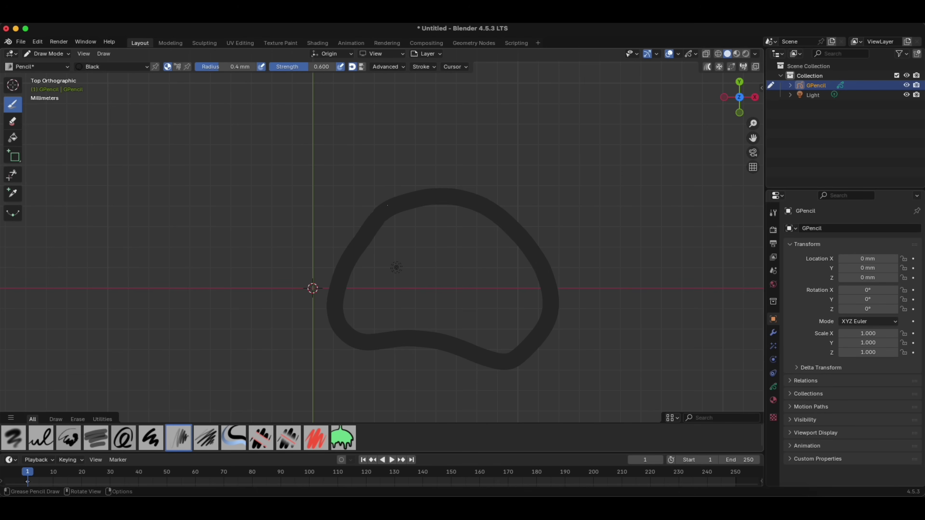
scroll(467, 303, "up", 2)
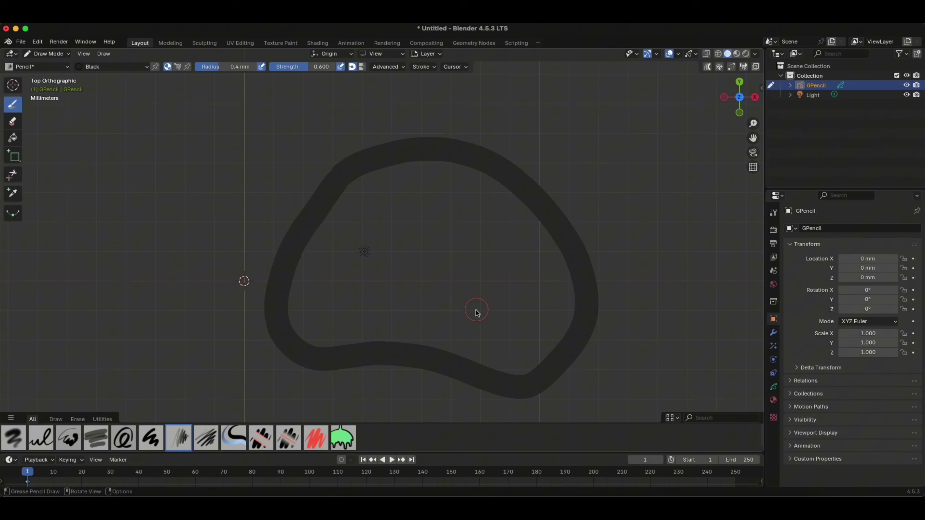
scroll(477, 311, "down", 2)
left_click(51, 53)
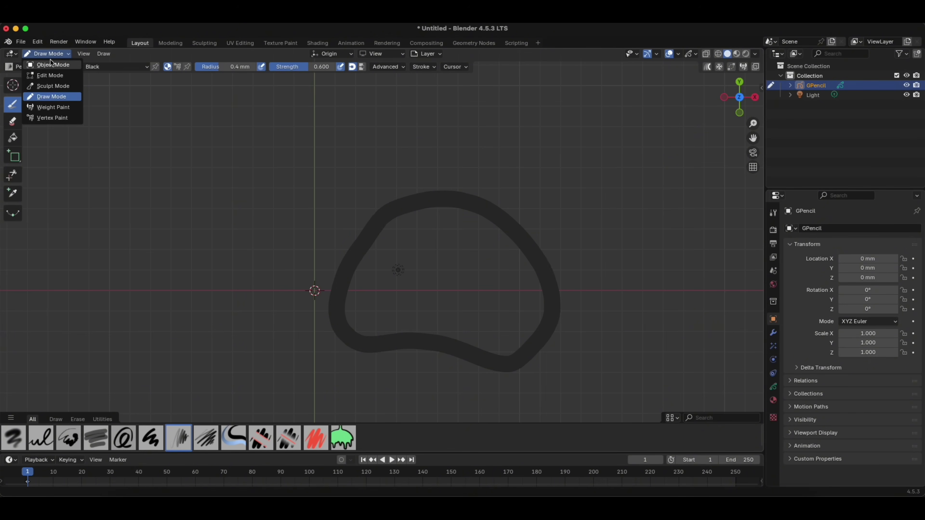
Return to Object Mode and convert the GPencil loop stroke into a mesh
left_click(52, 65)
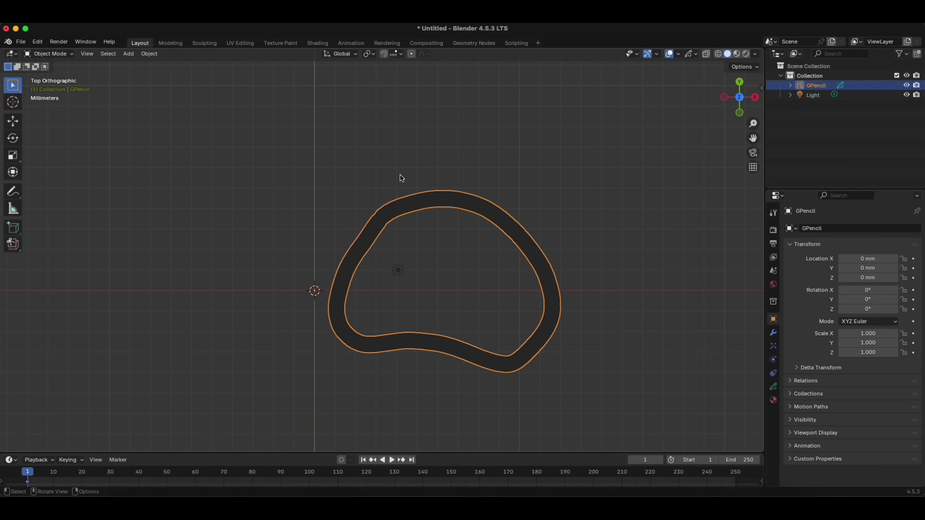
right_click(405, 199)
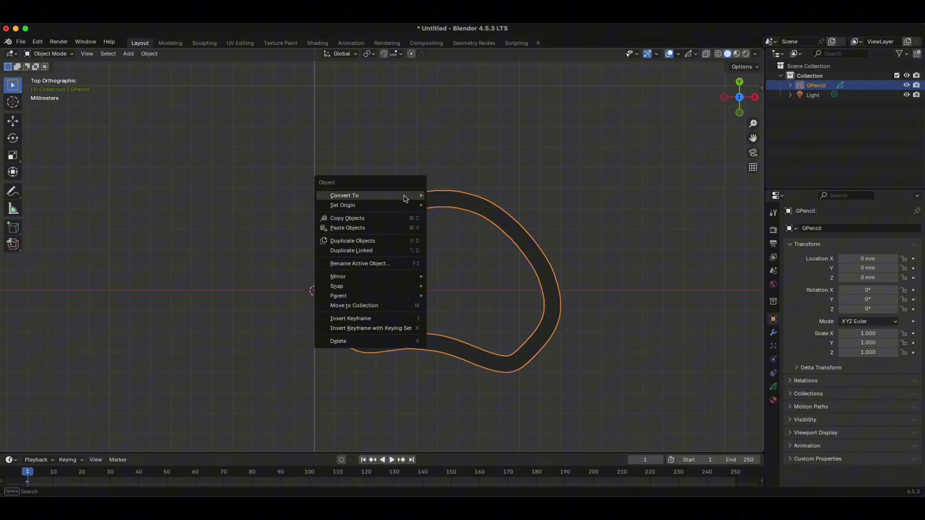
mouse_move(406, 198)
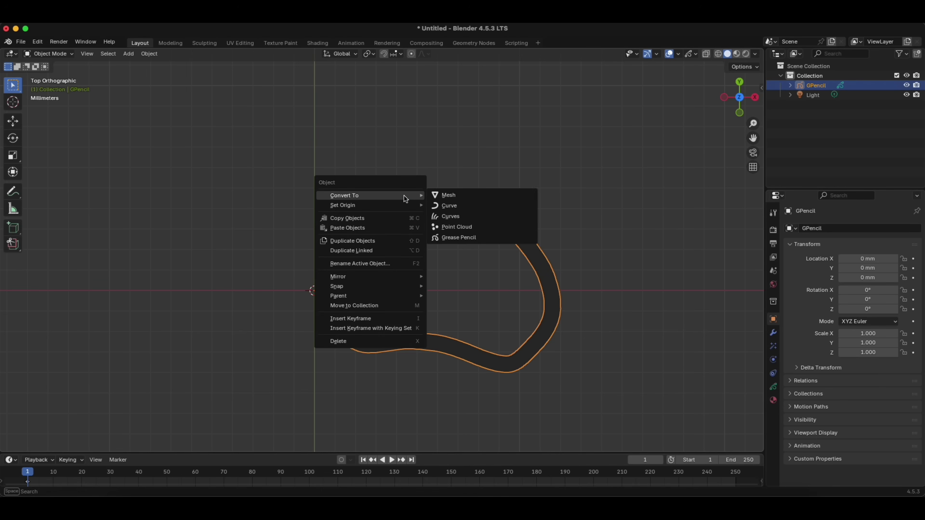
left_click(438, 192)
scroll(357, 225, "up", 2)
scroll(373, 219, "up", 5)
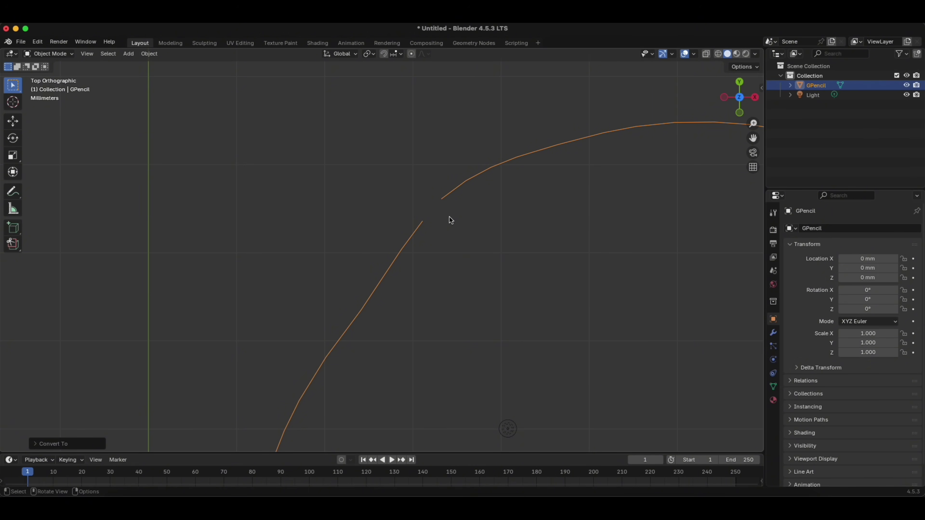
In Edit Mode, delete the three stray end vertices at the outline's gap
left_click(51, 54)
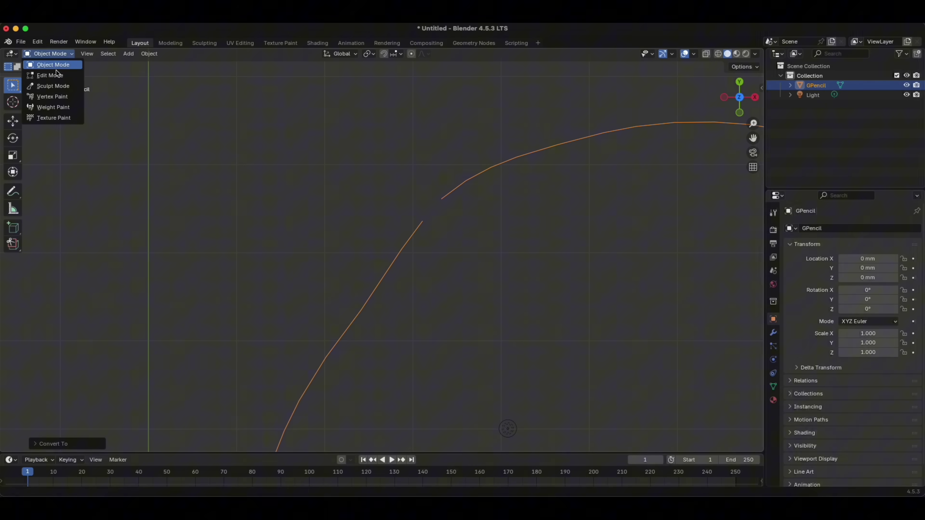
left_click(53, 76)
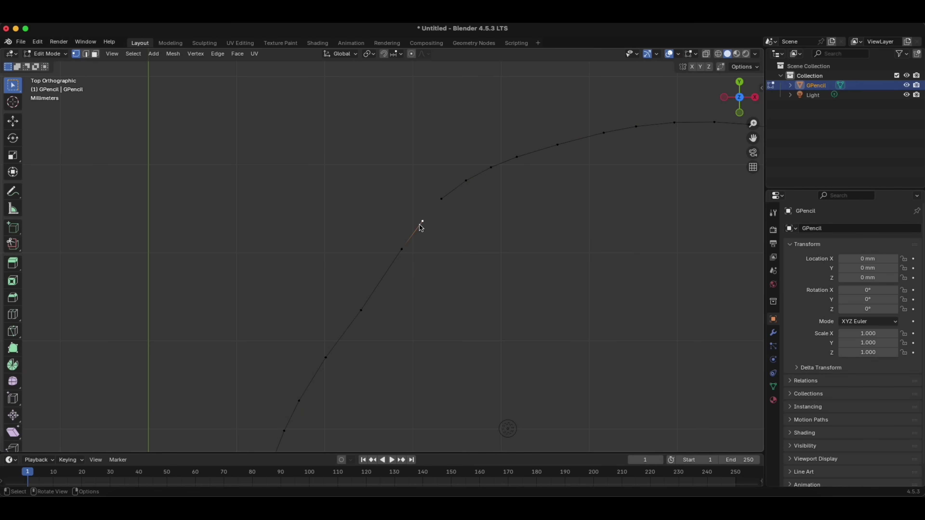
key("x")
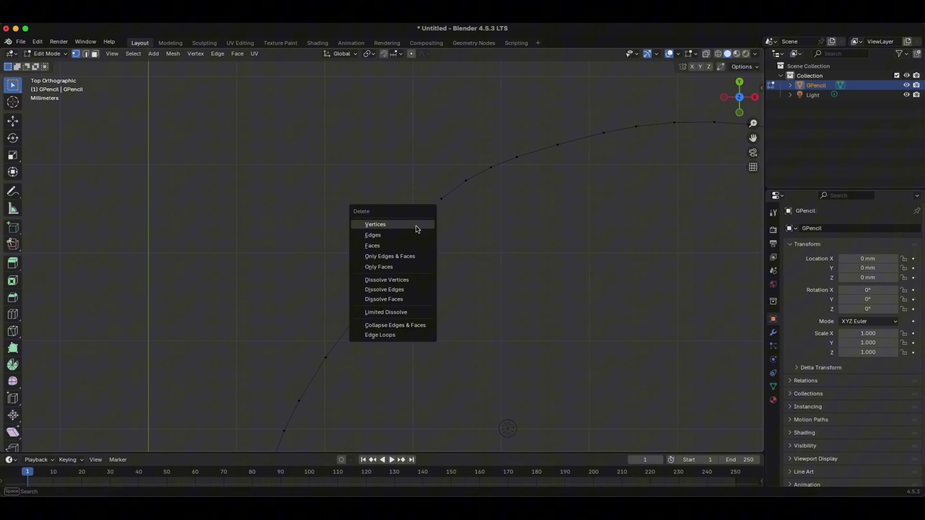
left_click(418, 229)
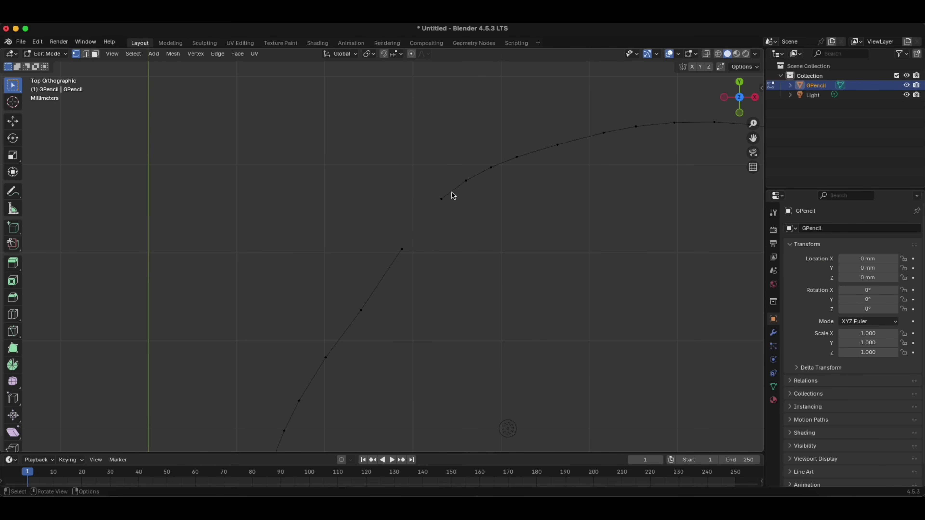
key("x")
left_click(431, 194)
key("x")
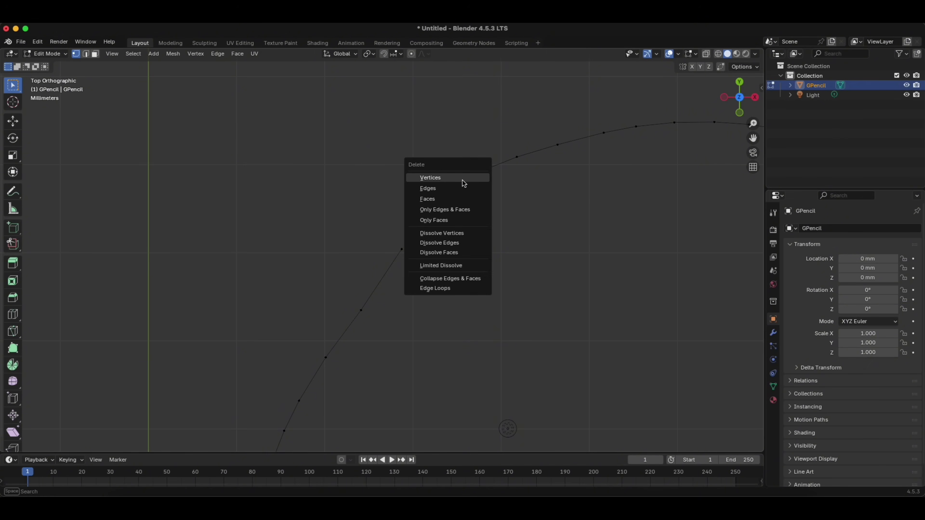
left_click(474, 178)
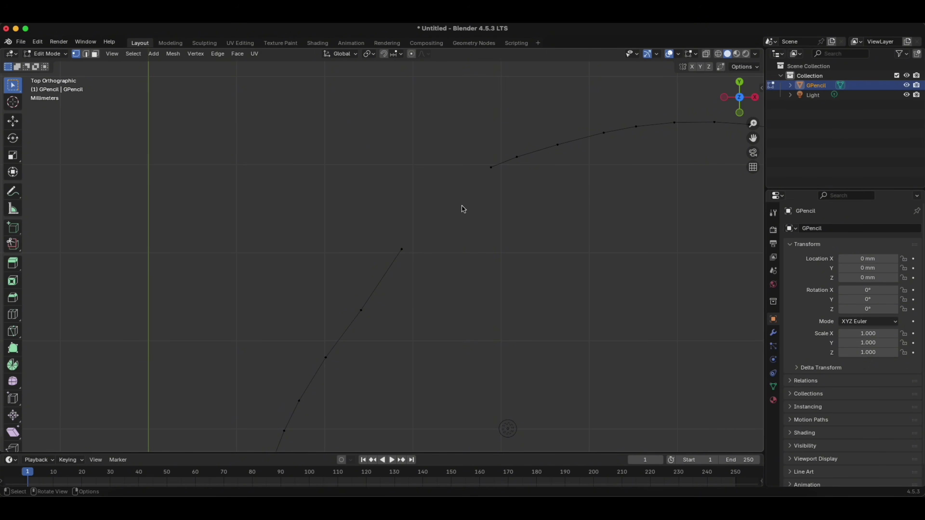
Join the lower and upper gap end vertices with a new edge
left_click(401, 258)
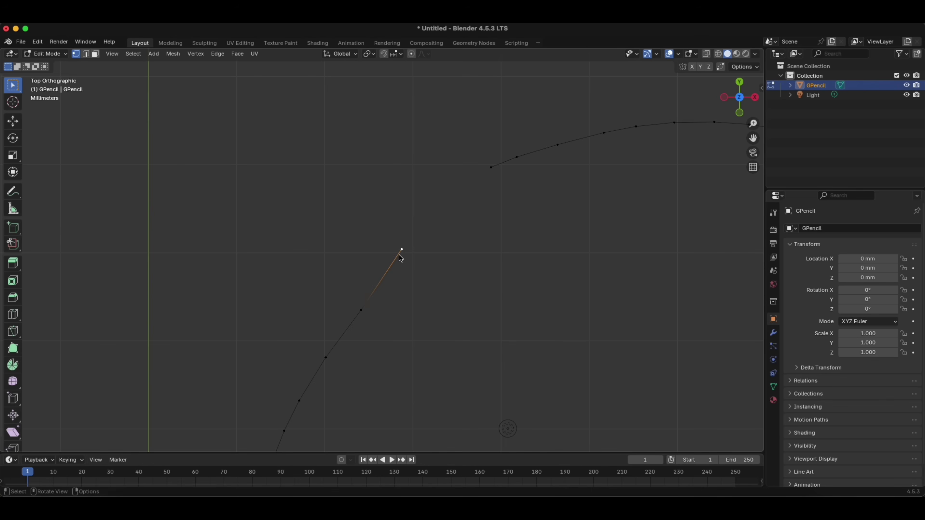
left_click(496, 167, "shift")
key("f")
Smooth the vertices around the joined section twice with Smooth Vertices
left_click_drag(648, 395, 260, 119)
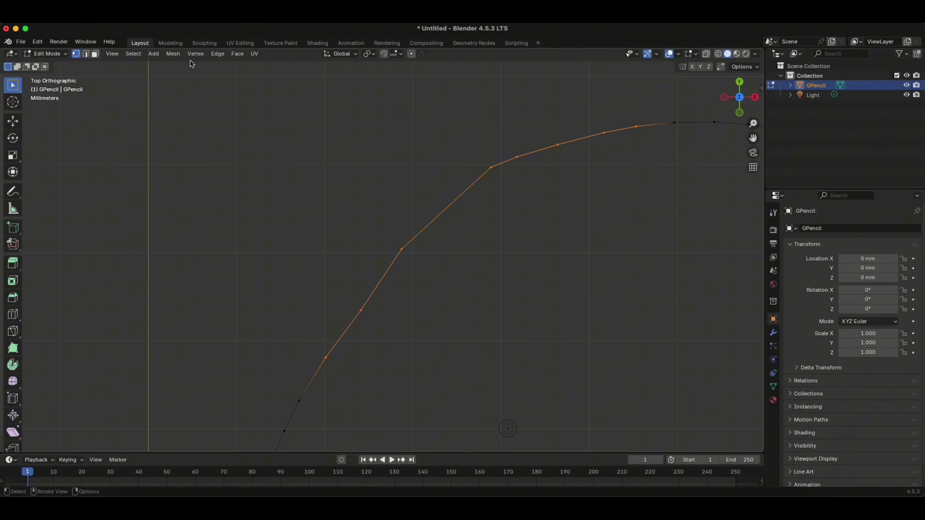
left_click(195, 54)
left_click(223, 171)
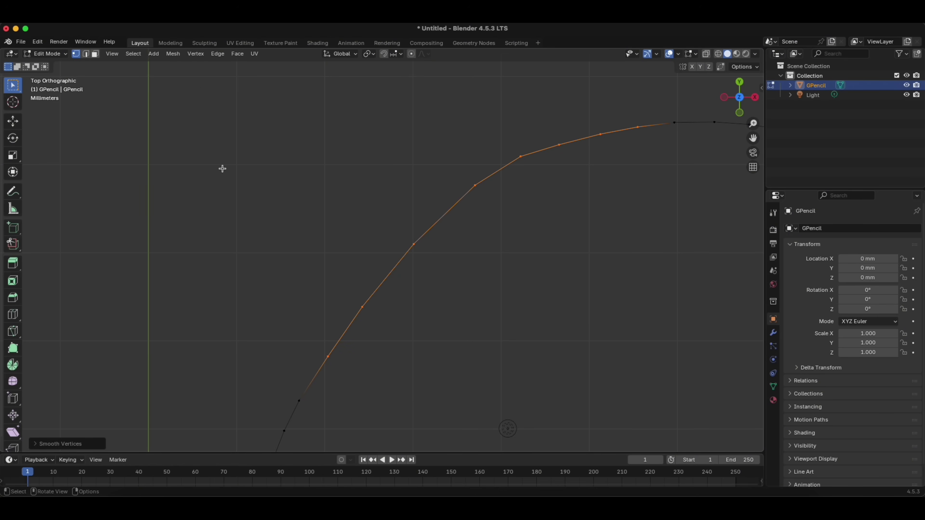
left_click(197, 54)
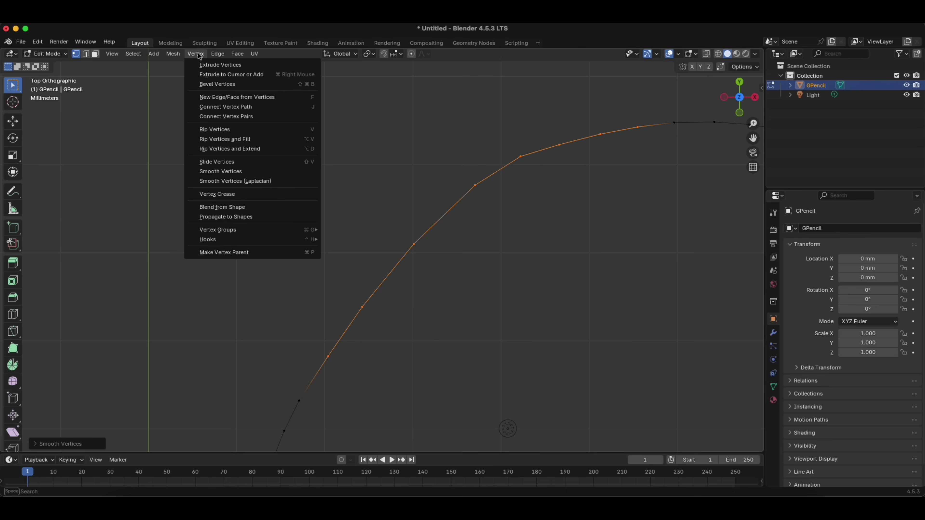
left_click(224, 171)
Smooth the entire outline with smoothing 0.448 and 44 repeats
scroll(583, 325, "down", 3)
scroll(584, 328, "down", 2)
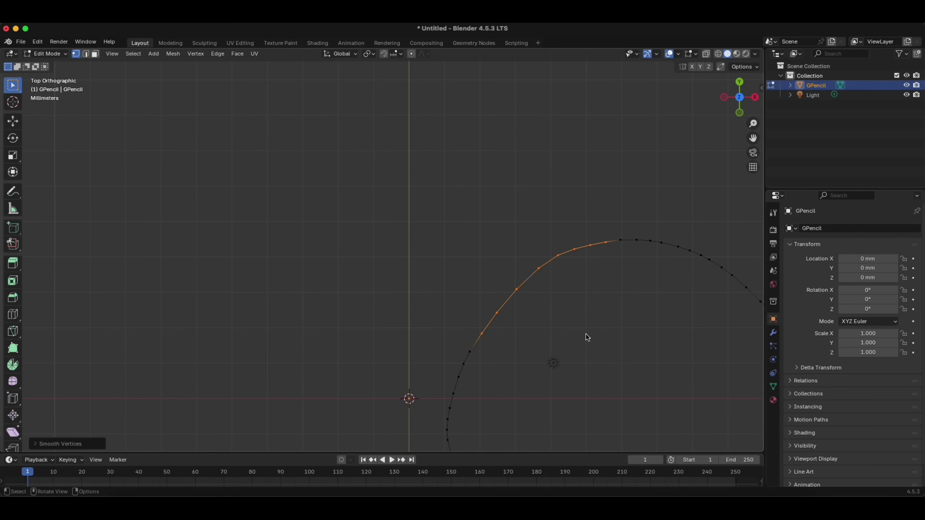
scroll(537, 279, "down", 3)
middle_click_drag(452, 182, 377, 200, "shift")
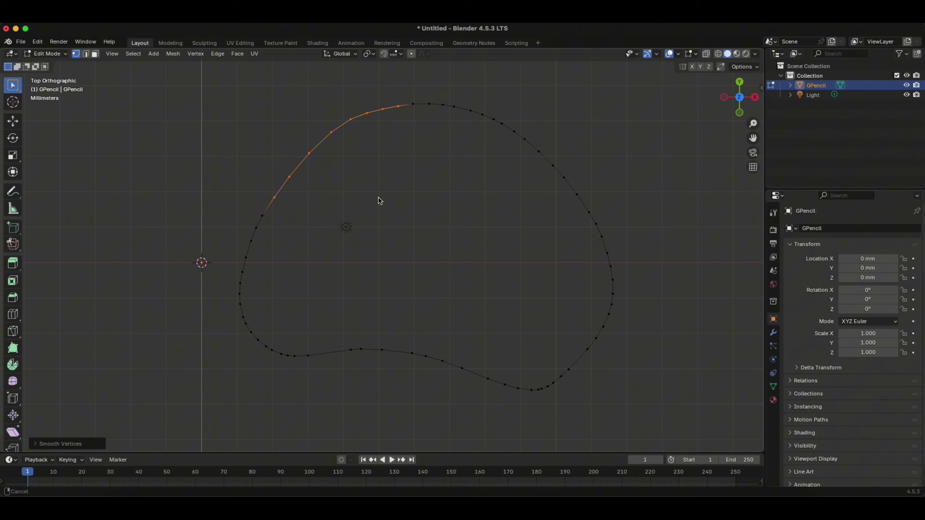
left_click_drag(675, 381, 134, 117)
key("a")
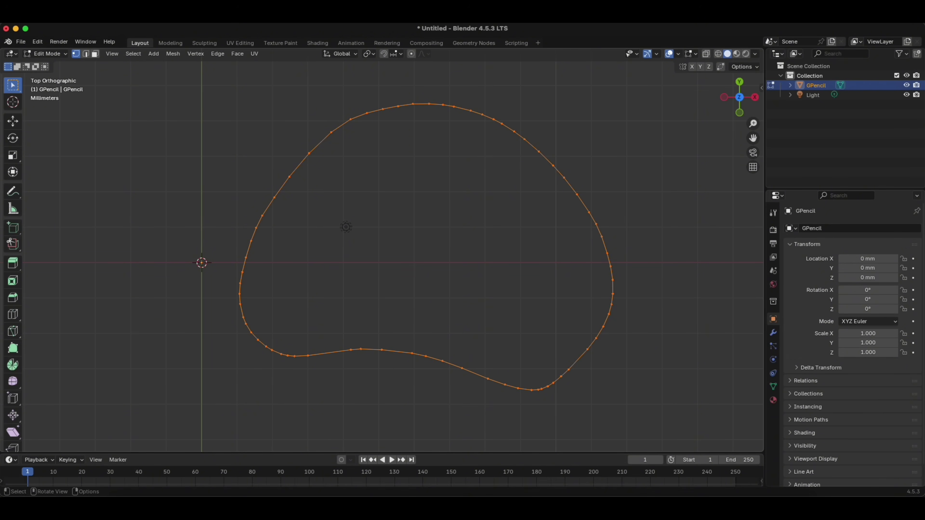
left_click(195, 54)
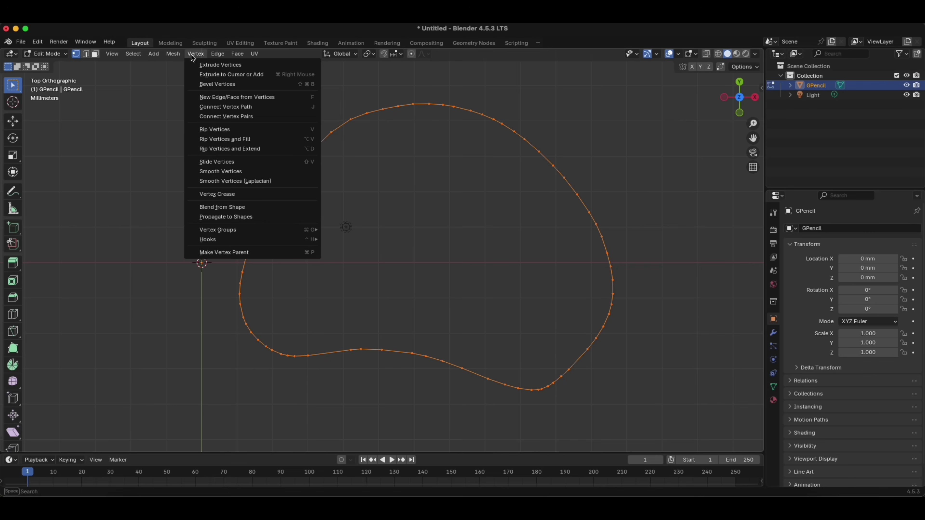
left_click(233, 172)
left_click(66, 444)
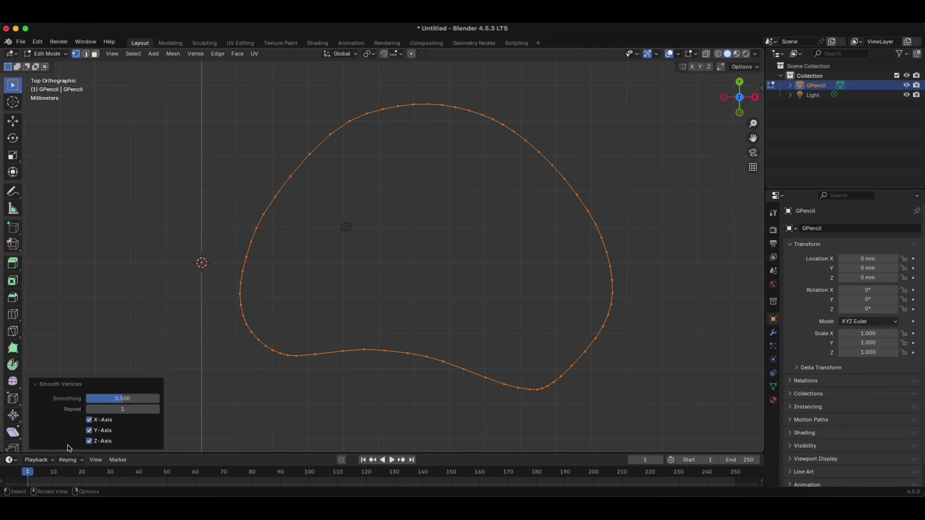
left_click_drag(110, 398, 160, 408)
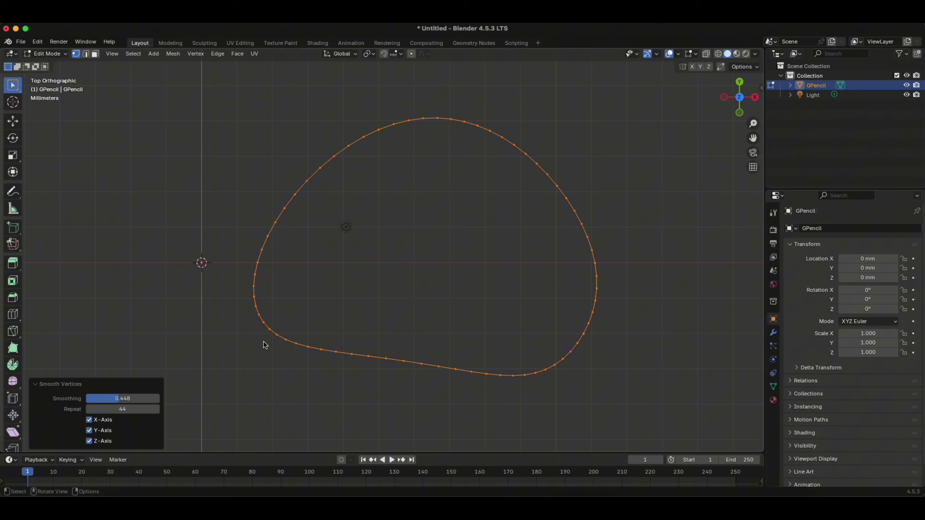
left_click(242, 354)
In Object Mode, apply the outline's scale and show its 9.68 × 7.27 mm dimensions
left_click(48, 53)
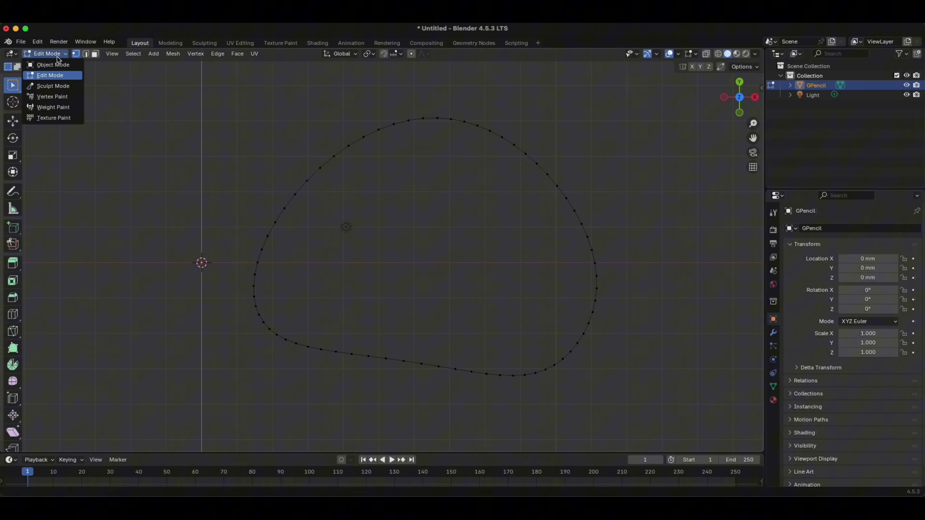
left_click(52, 66)
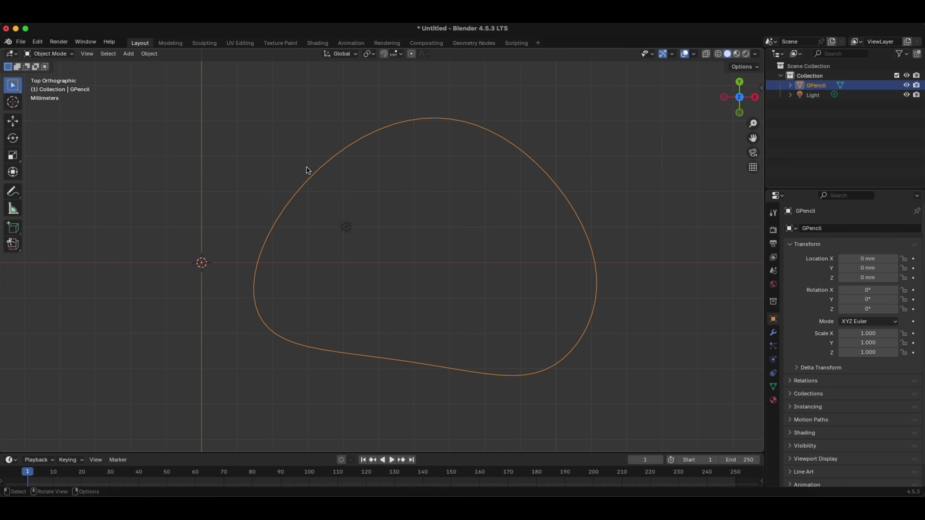
key("a")
key("super+z")
key("ctrl+a")
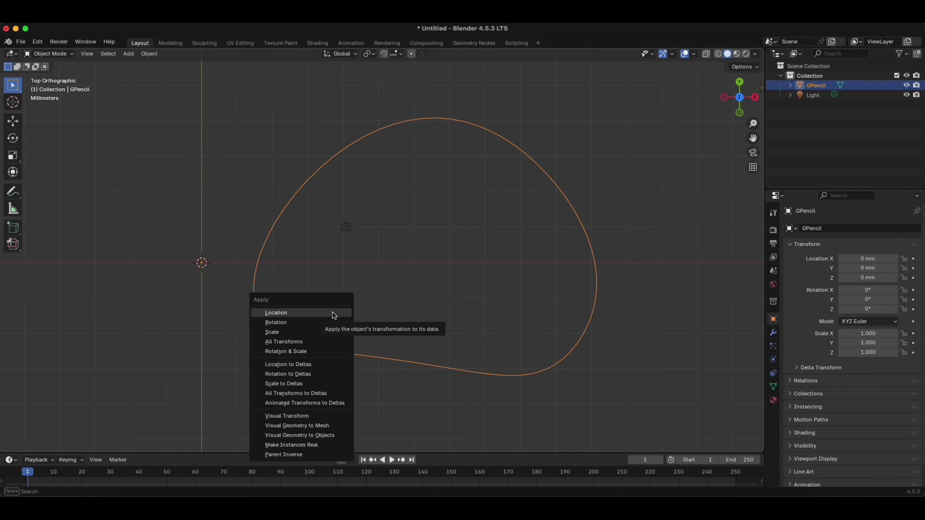
left_click(314, 332)
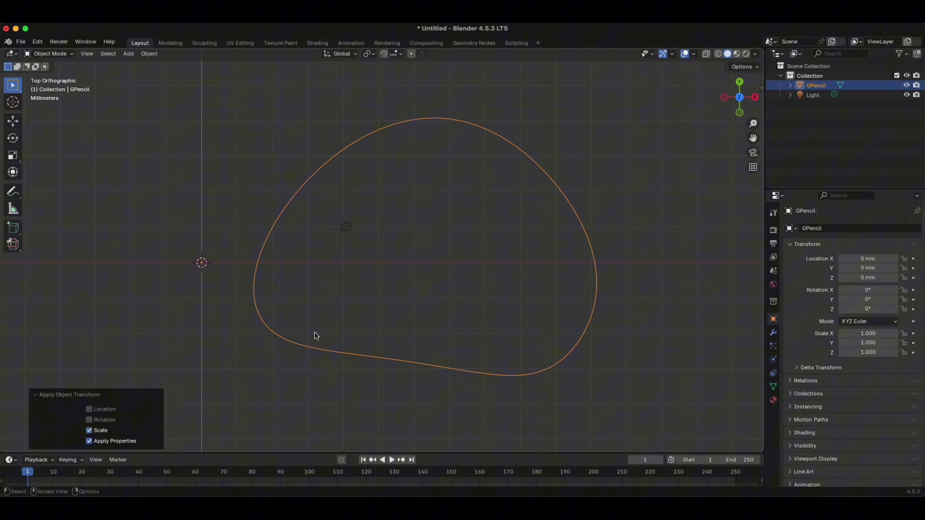
key("n")
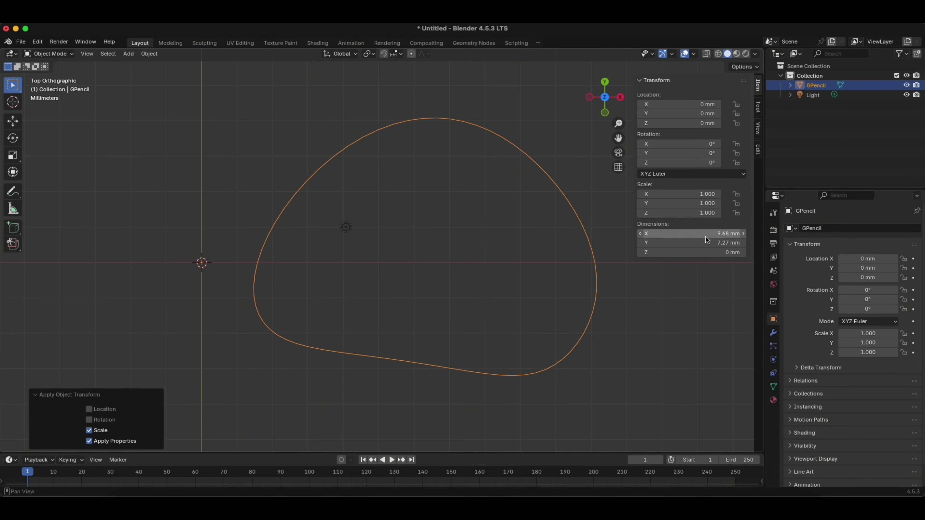
Scale the outline up to 25 mm wide, about 18.8 mm tall
key("s")
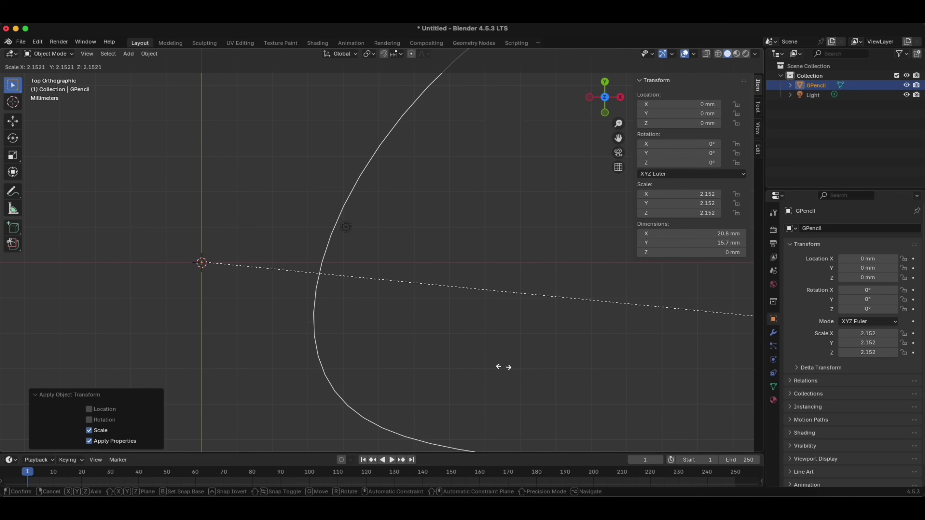
left_click(717, 357)
scroll(474, 269, "down", 5)
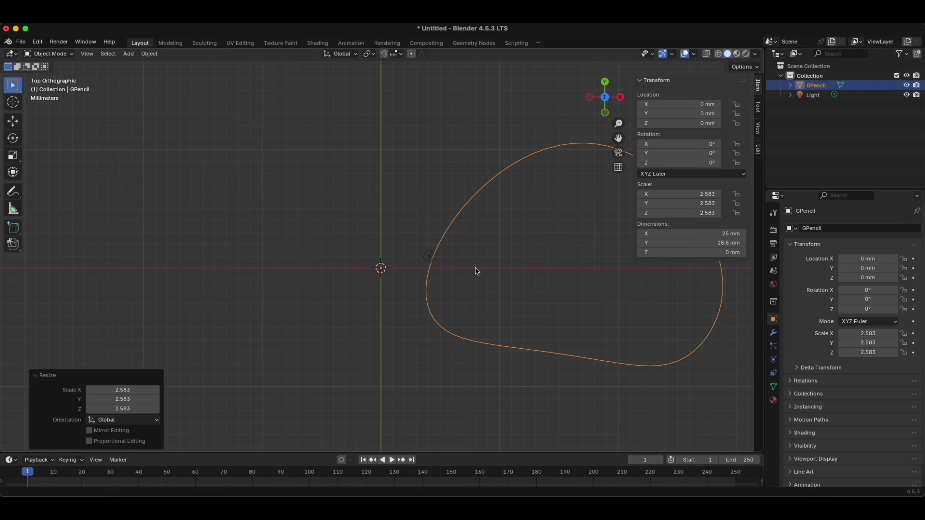
middle_click_drag(498, 269, 303, 300, "shift")
scroll(307, 295, "up", 2)
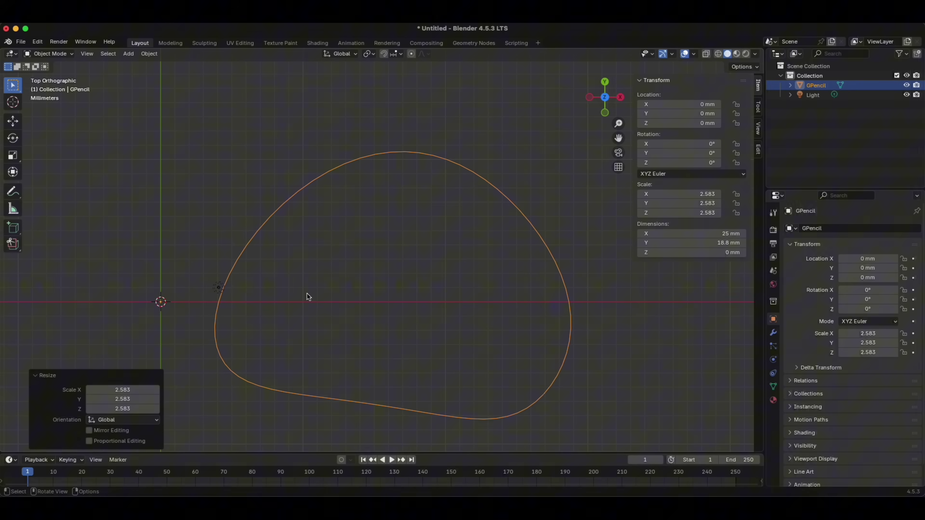
scroll(308, 297, "down", 2)
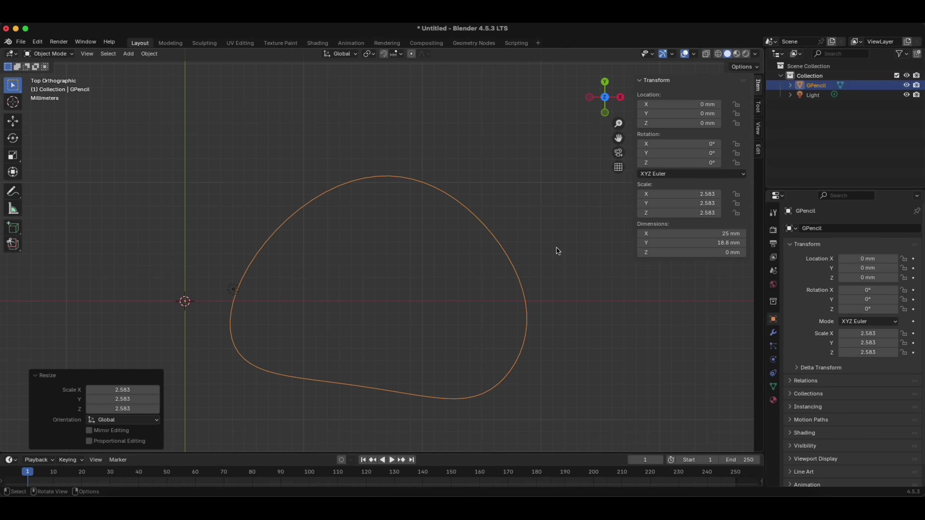
key("n")
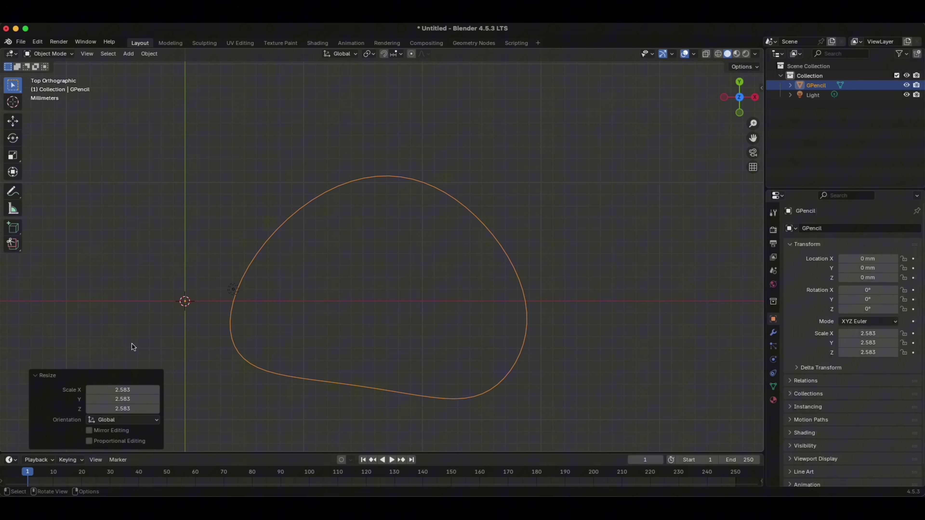
Apply the new scale so the outline's scale reads 1.000
left_click(37, 375)
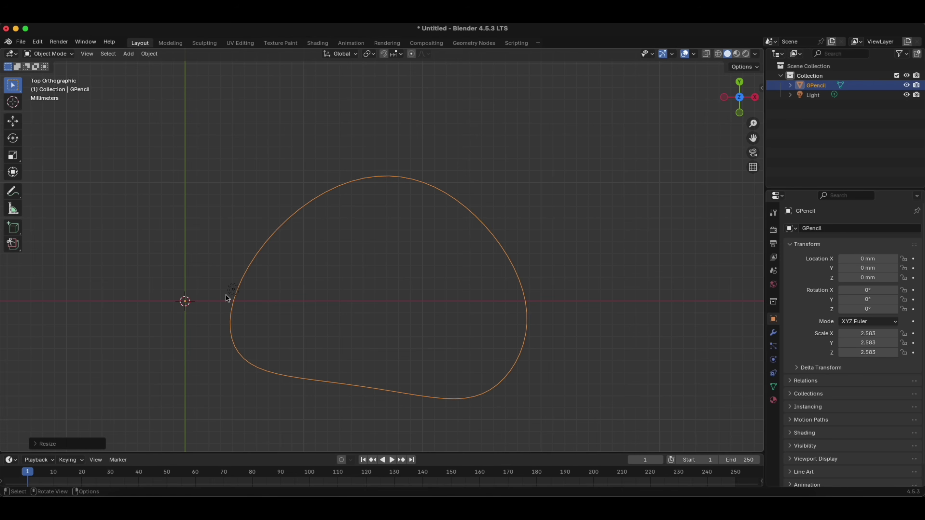
key("ctrl+a")
left_click(195, 298)
Enter Edit Mode and select every vertex of the outline for filling
left_click(50, 54)
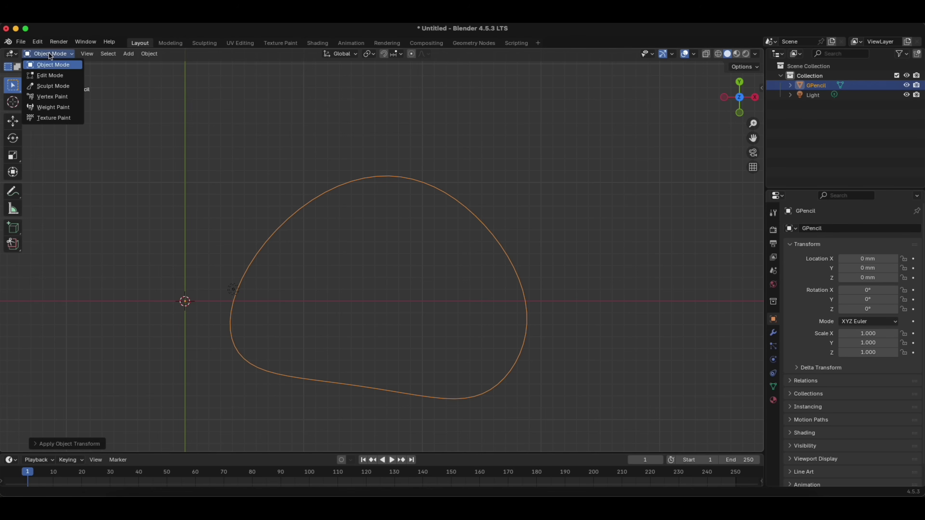
left_click(45, 76)
scroll(328, 286, "up", 1)
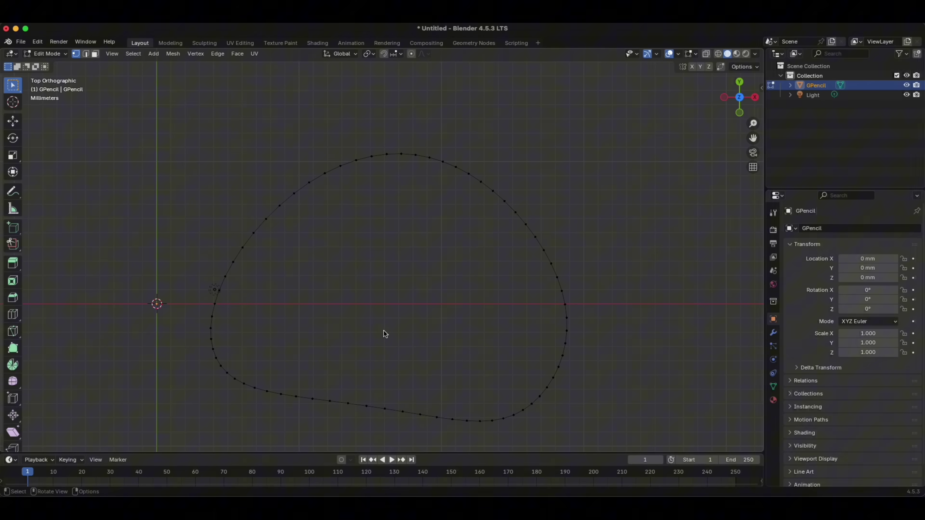
key("a")
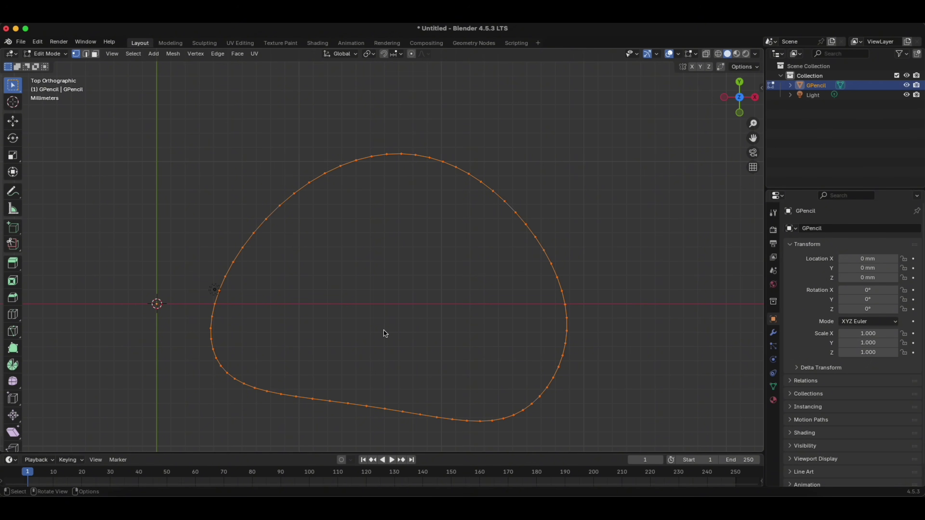
Fill the outline with a face and inset it by 1.6 mm
key("f")
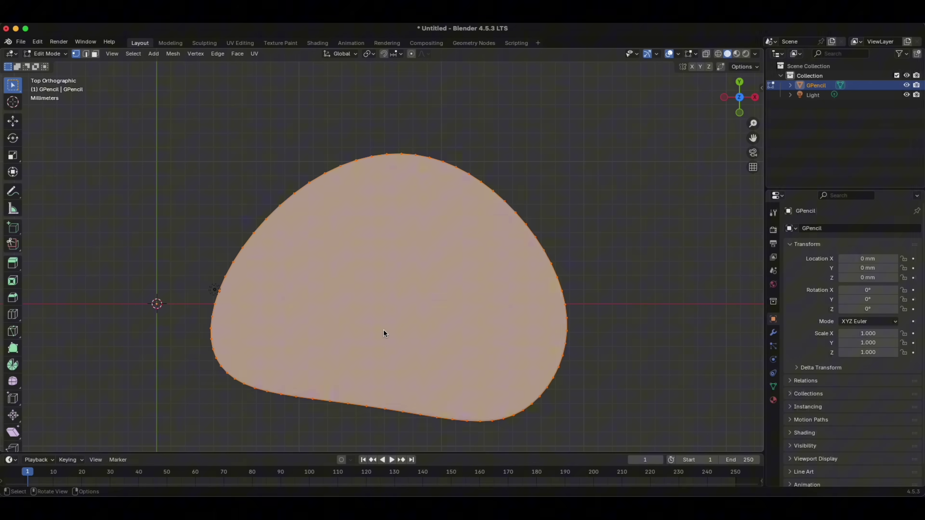
key("i")
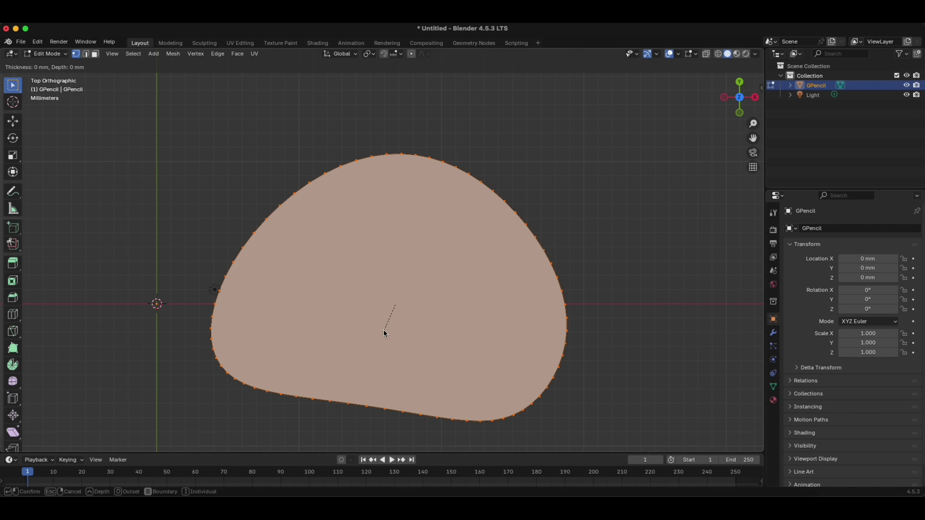
left_click(385, 313)
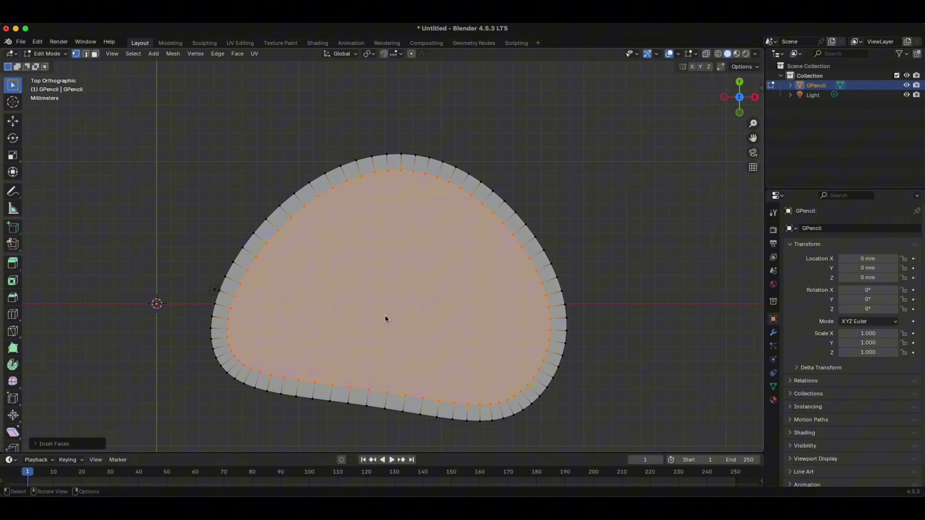
left_click(92, 444)
left_click(129, 392)
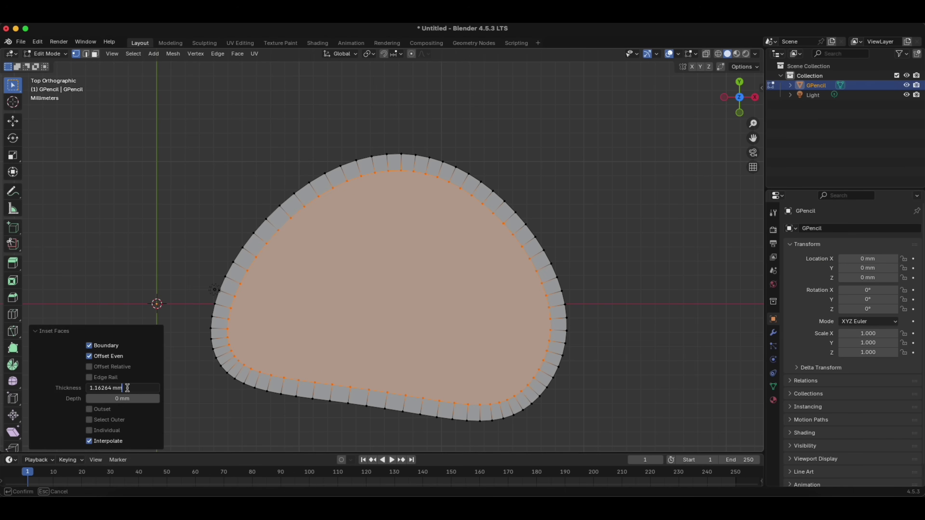
type("1.6")
key("Return")
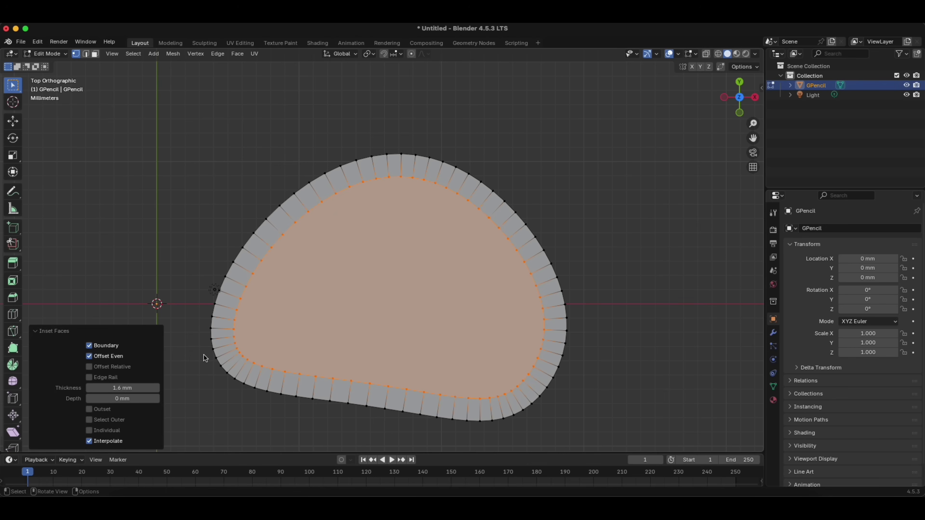
Add a second inset ring 0.6 mm thick inside the first
key("i")
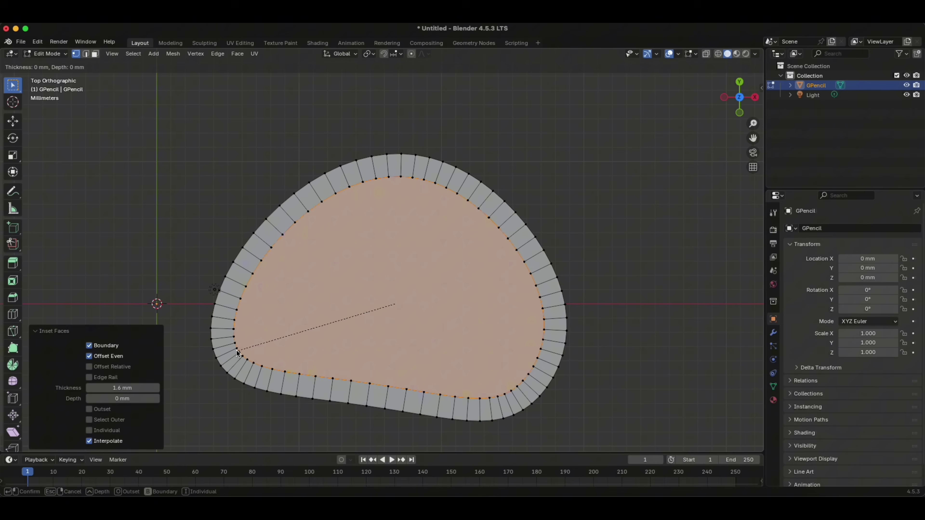
left_click(245, 348)
left_click(135, 391)
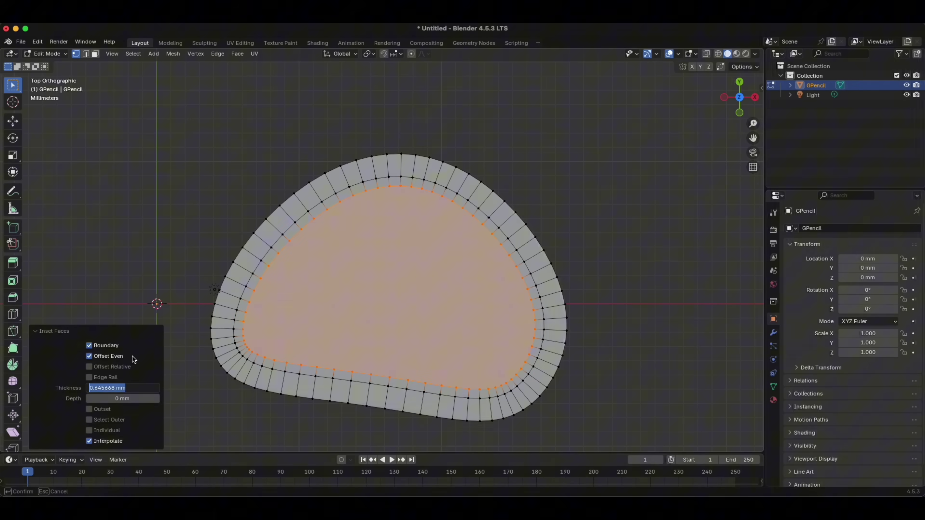
type("0.6")
key("Return")
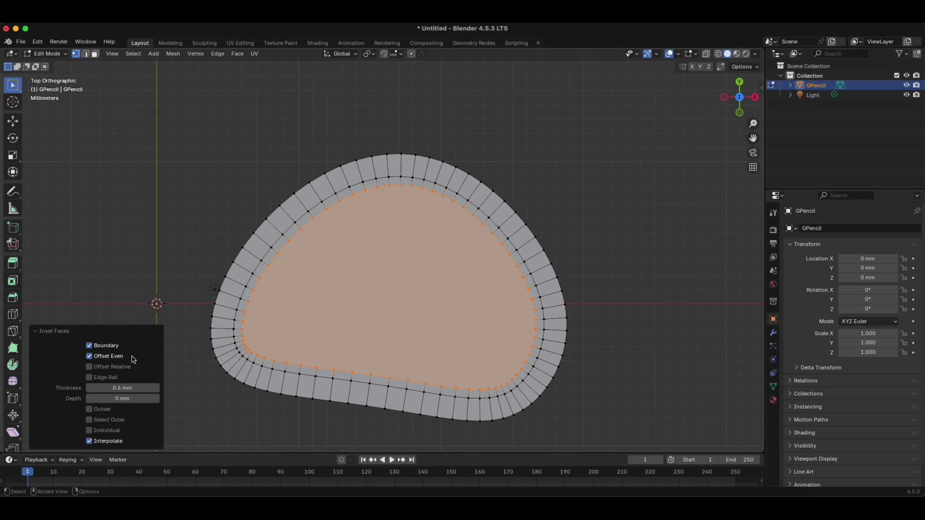
Add a third inset ring 0.4 mm thick, then deselect everything
key("i")
left_click(371, 340)
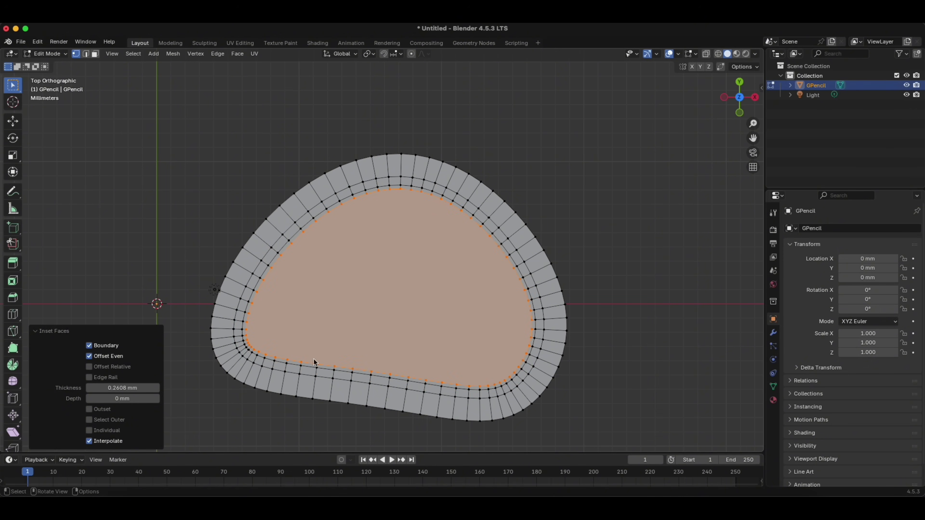
left_click(137, 392)
type("0.4")
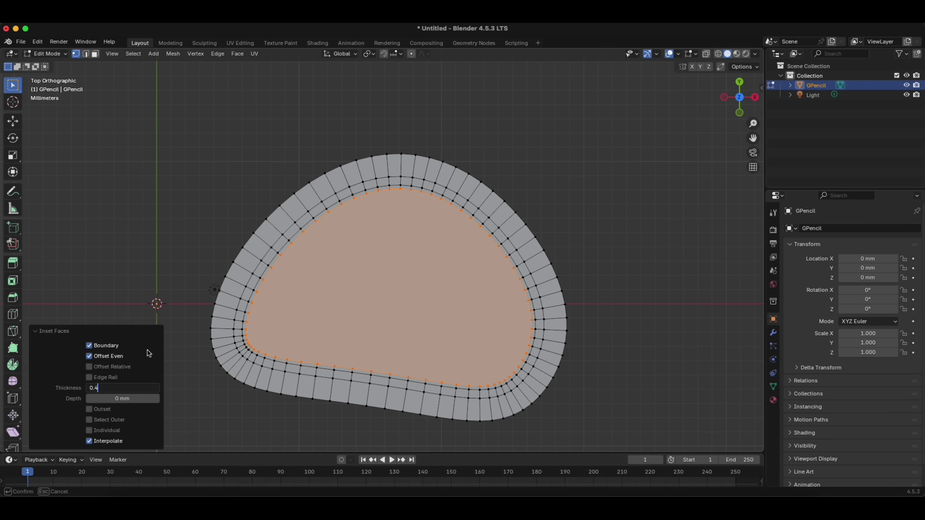
key("Return")
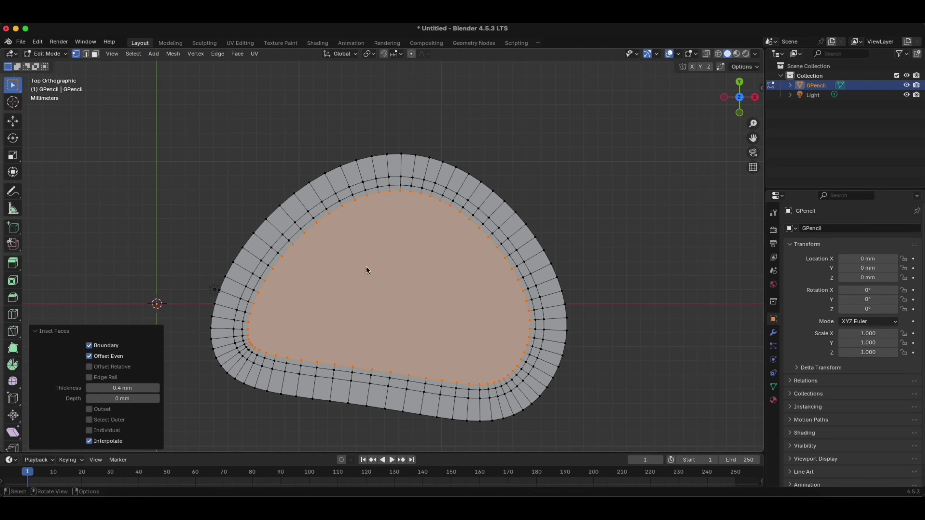
key("alt+a")
scroll(400, 287, "up", 2)
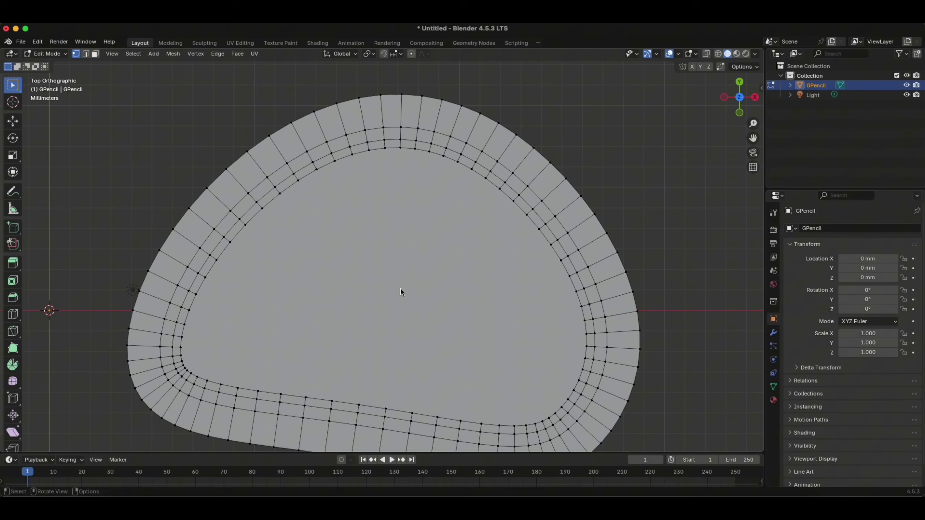
scroll(400, 287, "down", 2)
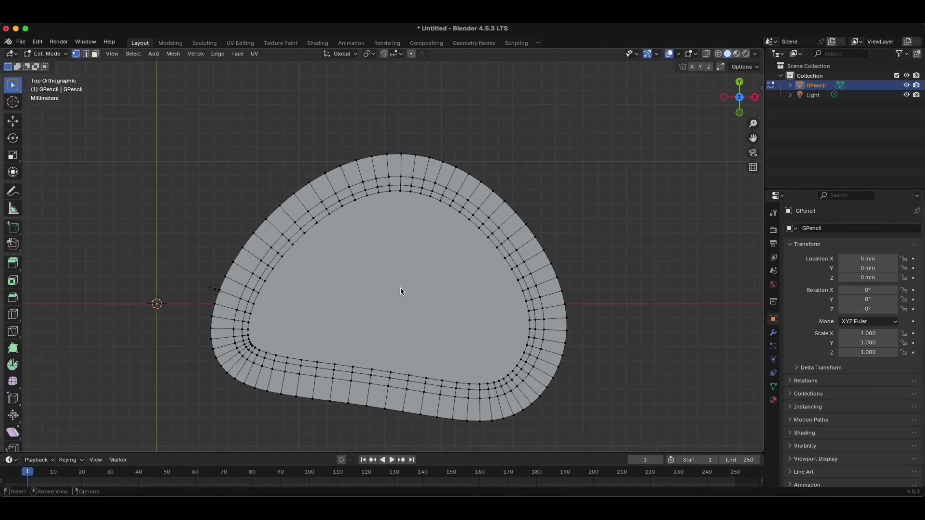
left_click(54, 54)
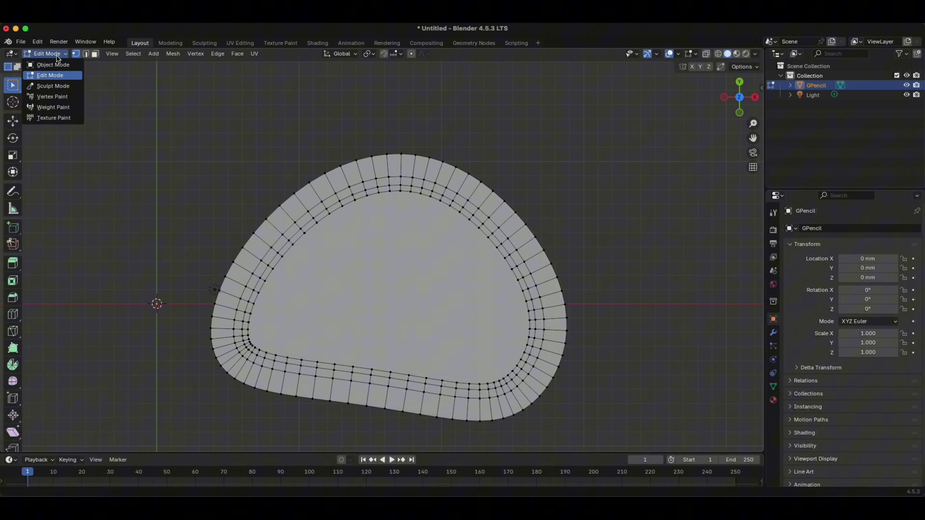
Back in Object Mode, duplicate the shape in place and rename the copy '0.4'
left_click(55, 69)
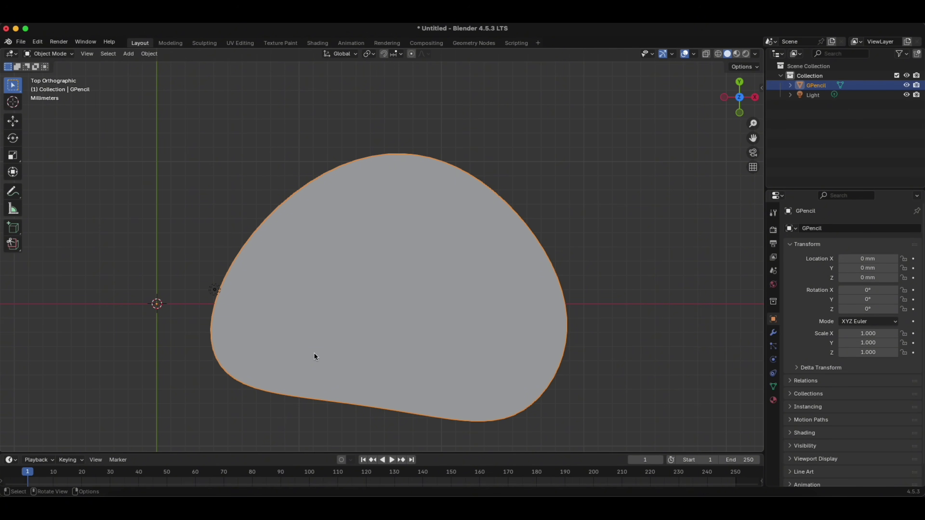
key("shift+d")
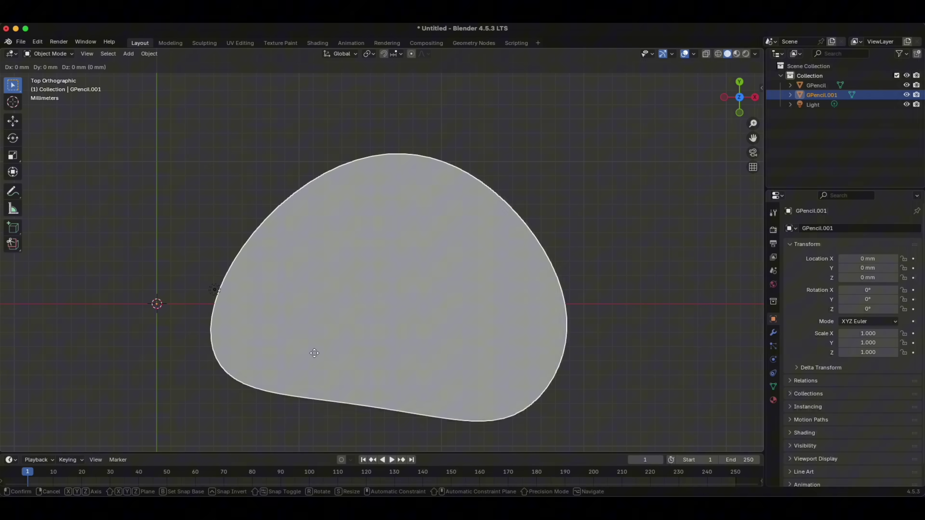
right_click(345, 339)
double_click(818, 94)
key("Right")
key("shift+Left")
key("shift+Left")
key("shift+Left")
key("shift+Left")
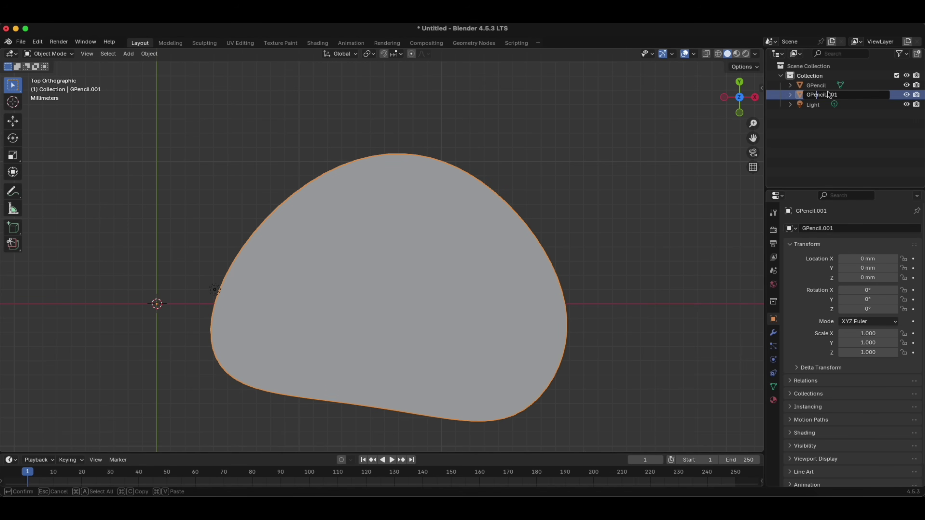
type("0.4")
key("Return")
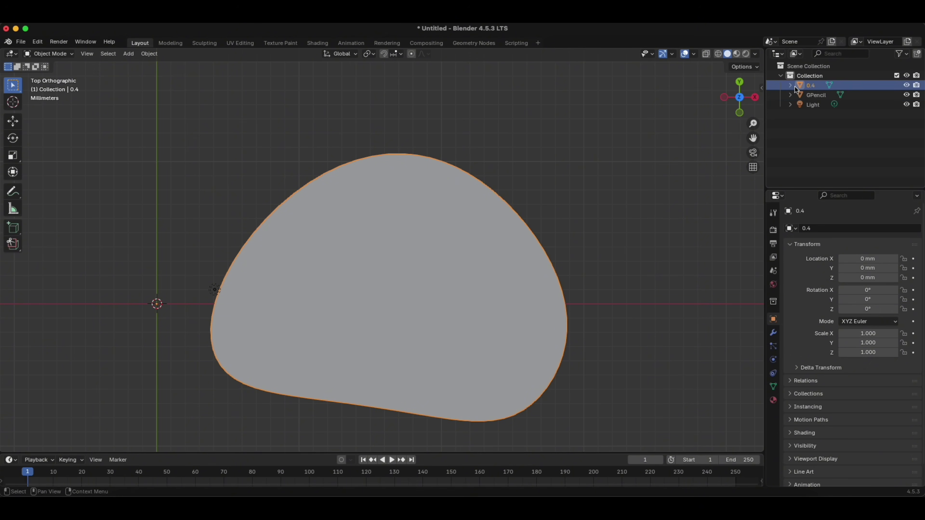
Duplicate the 0.4 object in place and rename the copy '0.6'
key("shift+d")
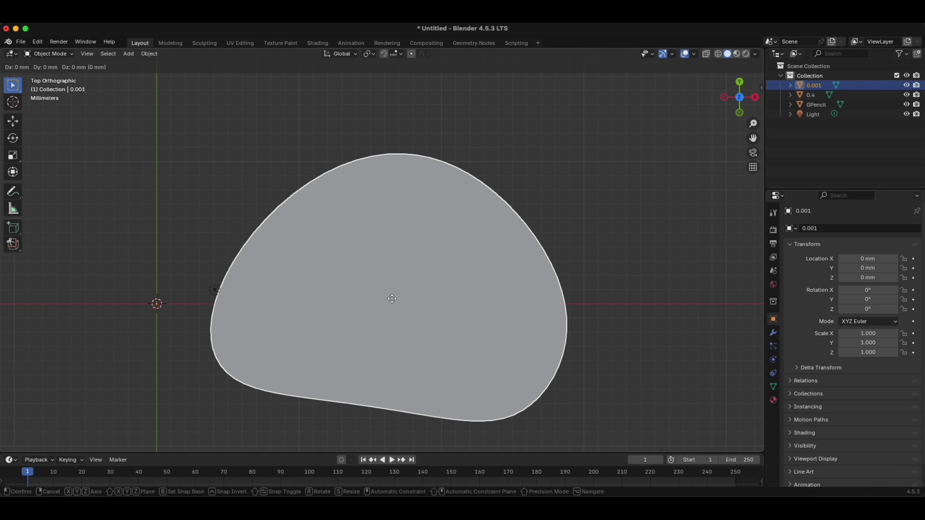
key("Escape")
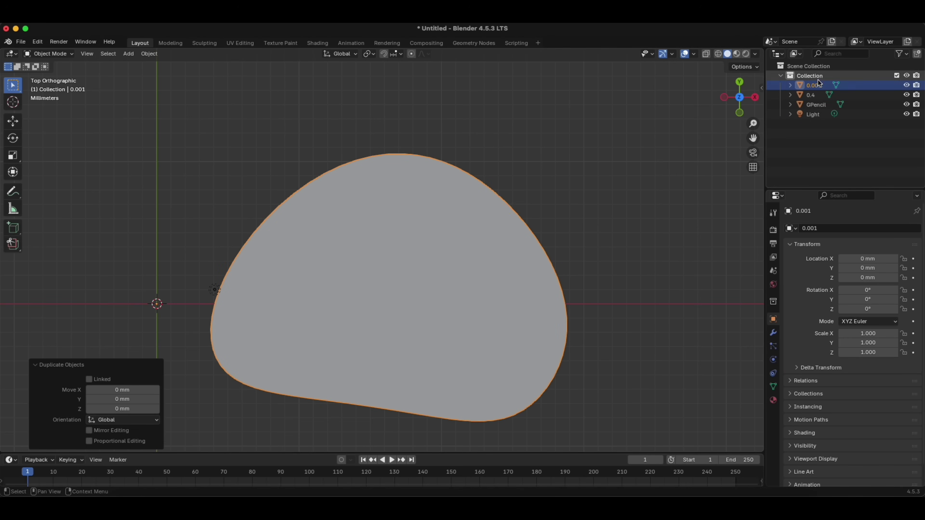
double_click(814, 86)
key("Home")
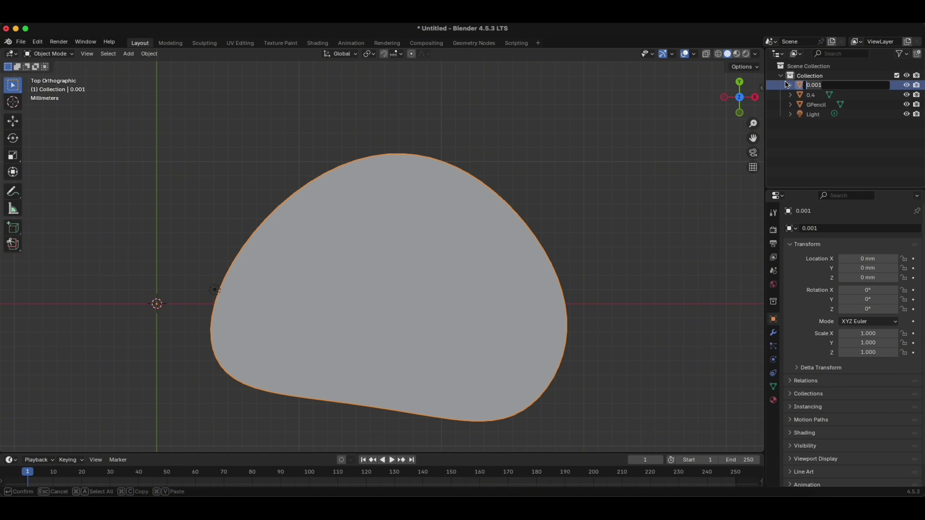
key("ctrl+a")
type("0.6")
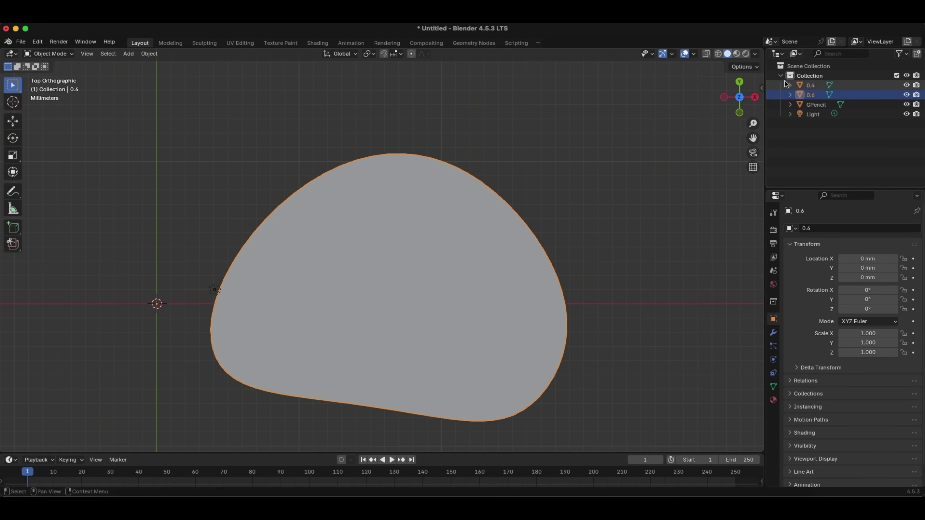
key("Return")
Make one more in-place copy and erase its default name 0.001
key("shift+d")
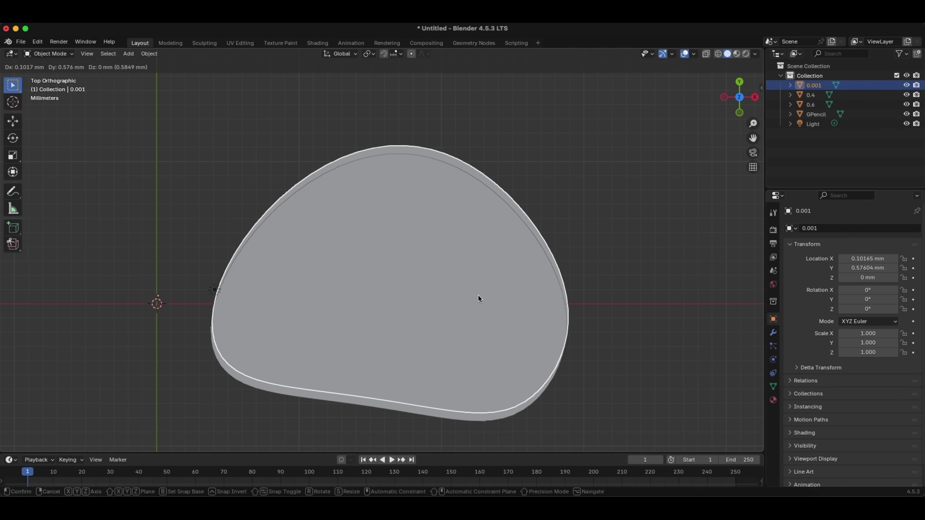
key("Escape")
double_click(815, 85)
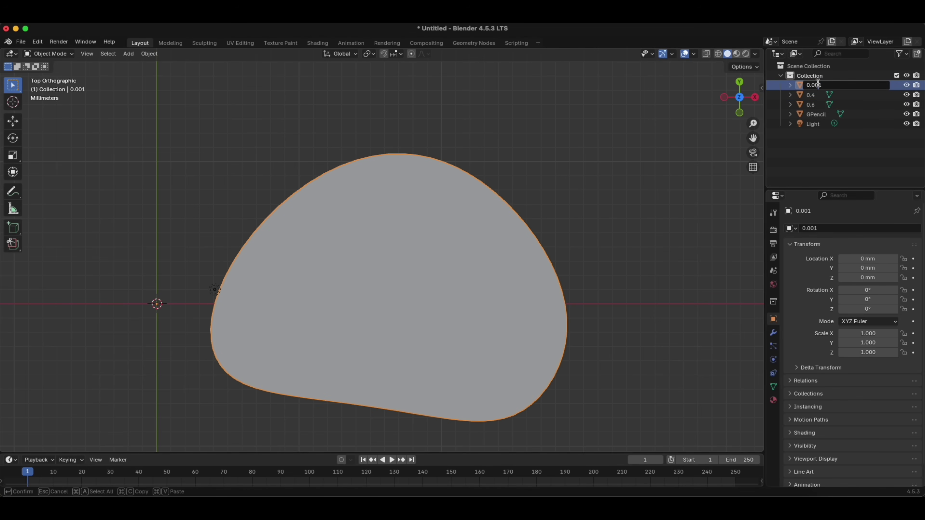
key("BackSpace")
key("BackSpace")
key("BackSpace")
key("BackSpace")
key("BackSpace")
Name the copy 'outer' and turn off visibility of 0.4, 0.6 and GPencil in the Outliner
type("outer")
key("Return")
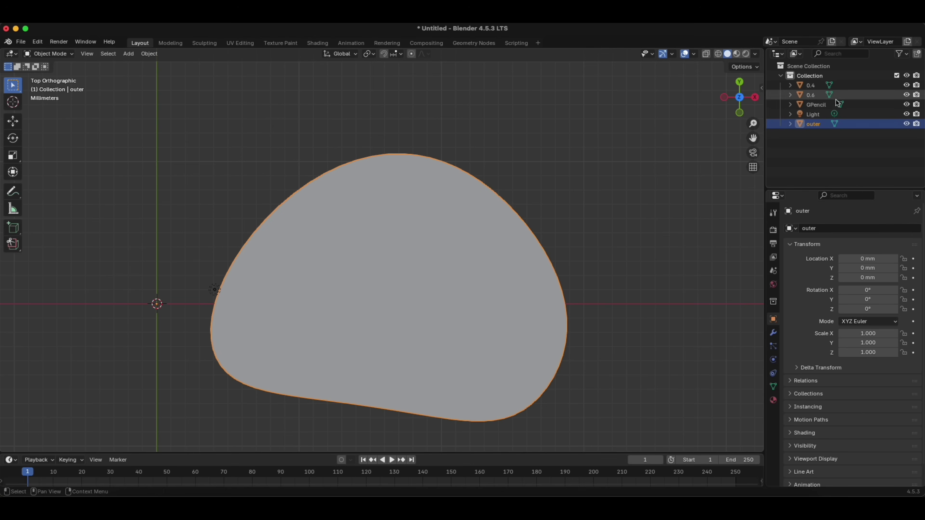
left_click(906, 86)
left_click(906, 95)
left_click(906, 105)
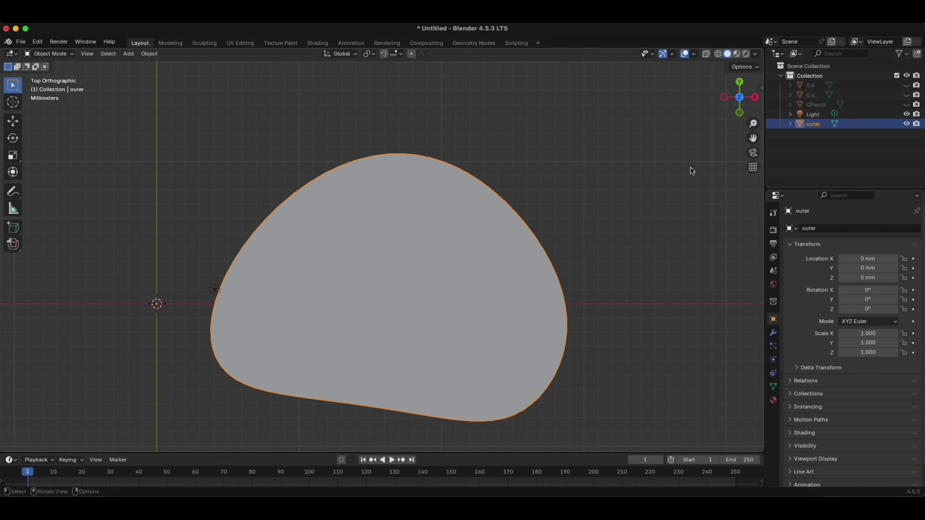
left_click(342, 302)
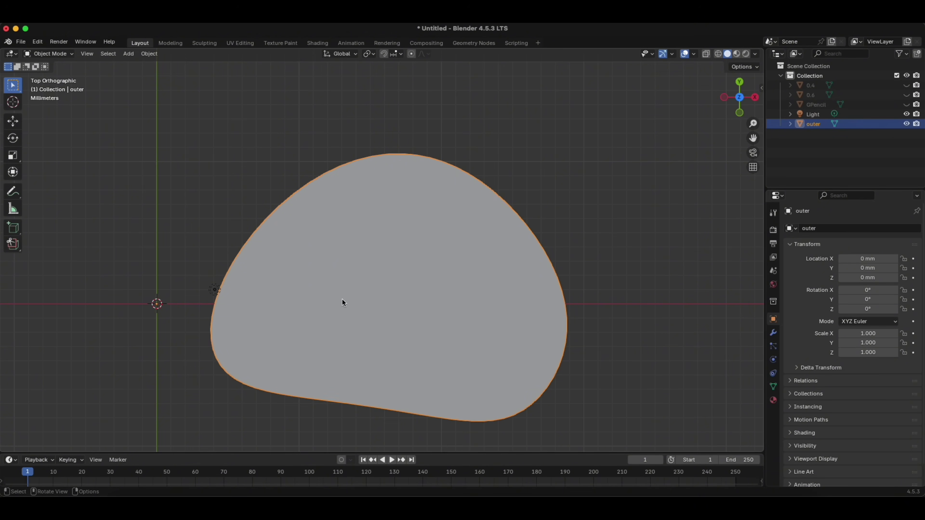
Put outer into Edit Mode, zoom in, switch to face select and clear the selection
left_click(49, 54)
left_click(47, 73)
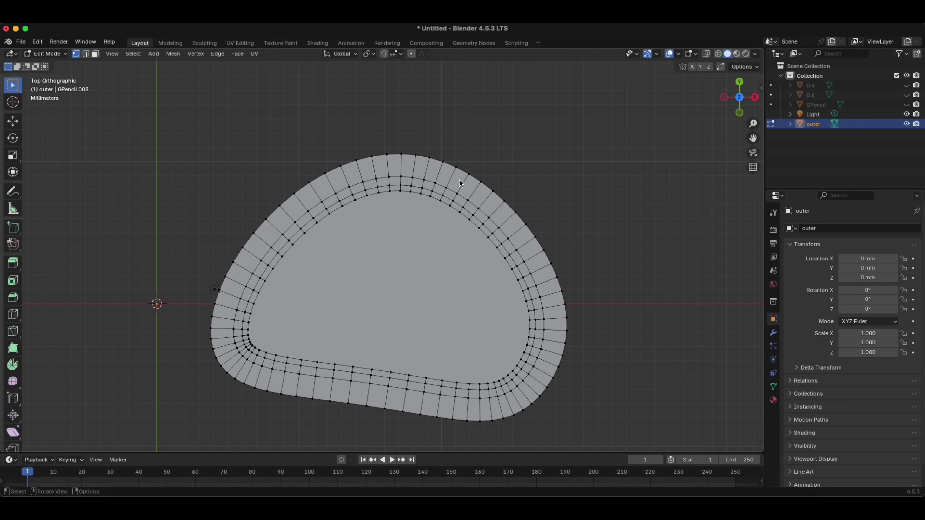
scroll(501, 204, "up", 3)
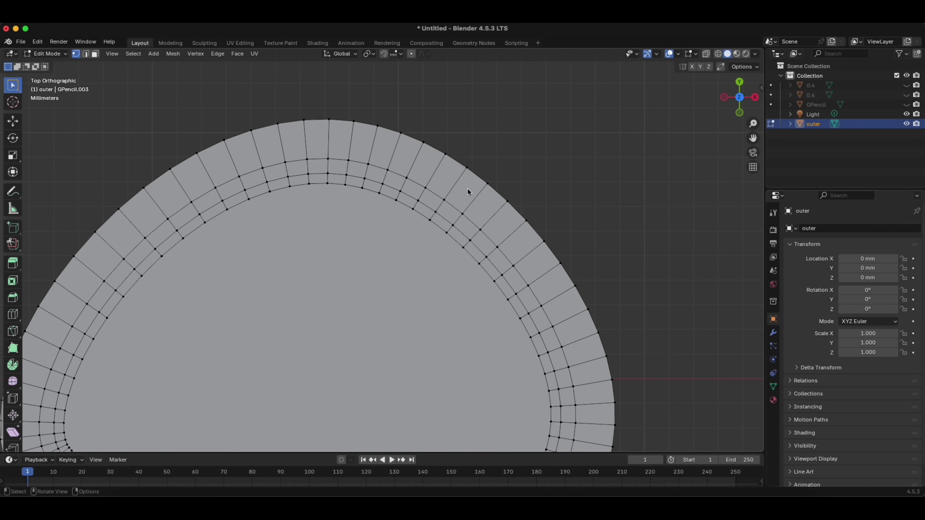
left_click(451, 232, "alt")
key("3")
left_click(474, 239, "ctrl")
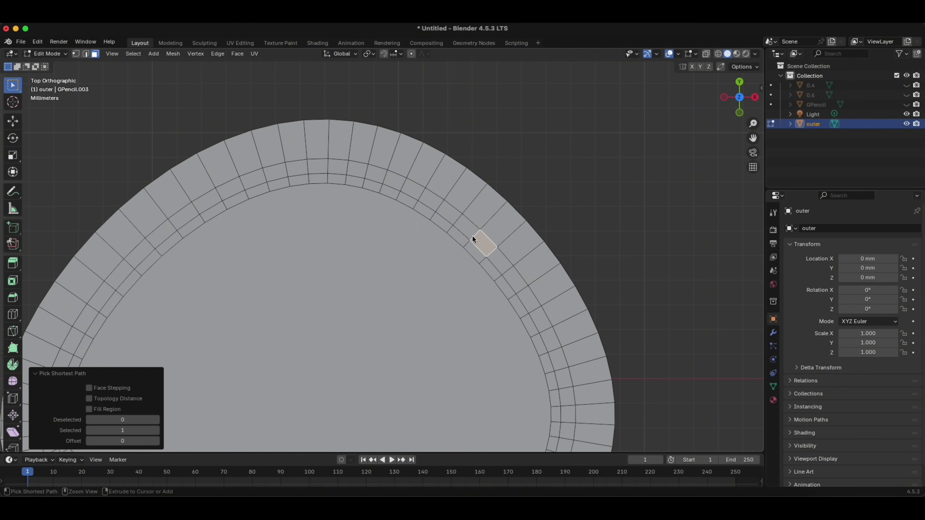
left_click(479, 274)
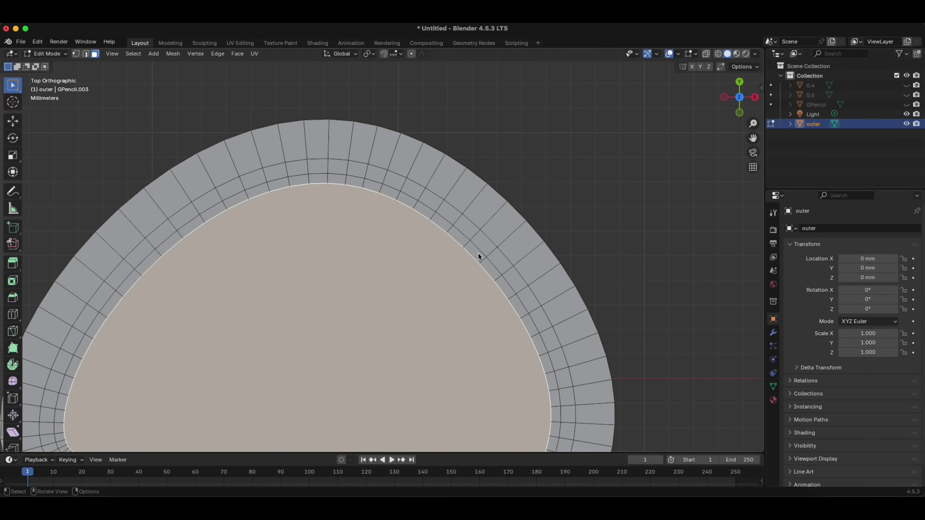
left_click(561, 263)
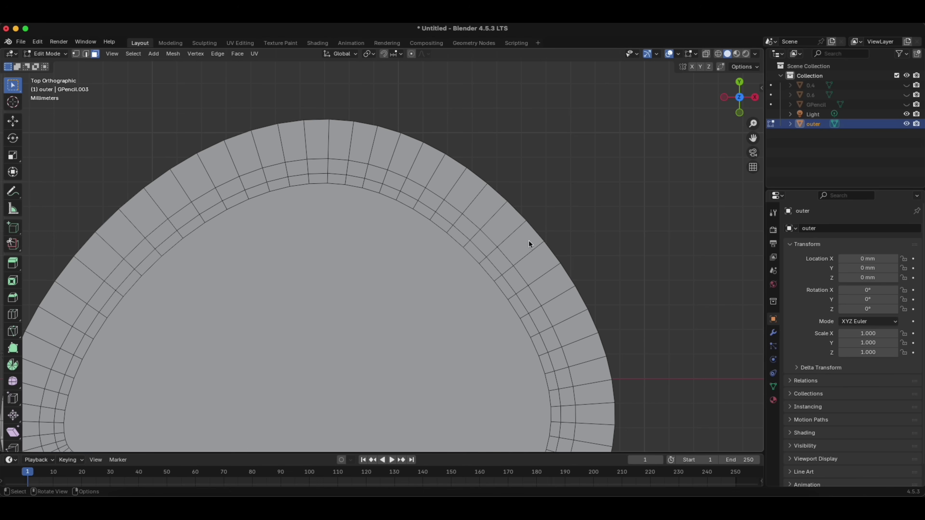
Try loop-selecting the middle and inner ring faces, then clear the selection
left_click(474, 237, "alt")
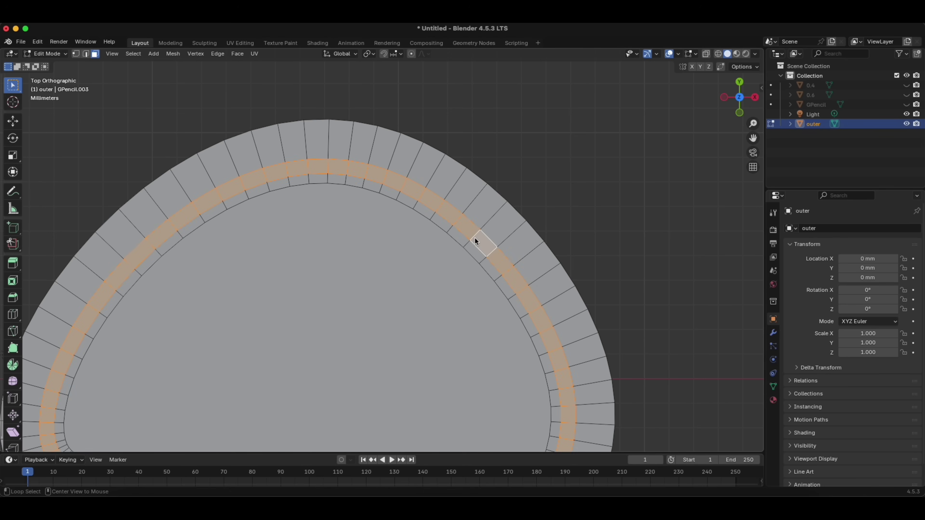
left_click(466, 246, "alt")
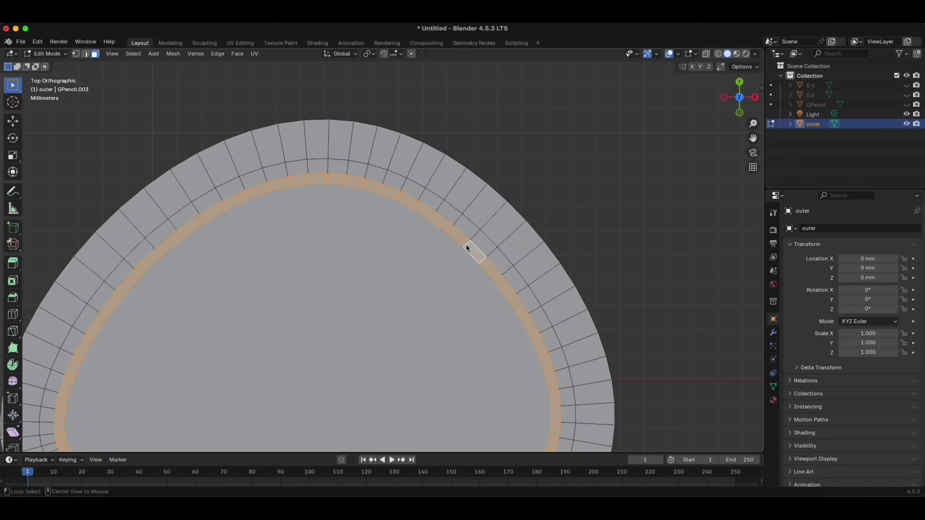
left_click(472, 238, "alt")
key("alt+a")
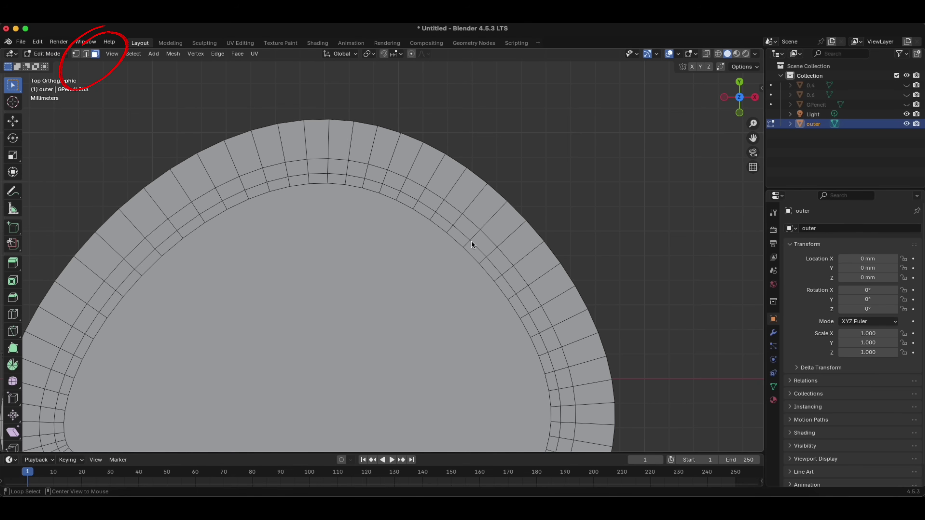
left_click(476, 234, "alt")
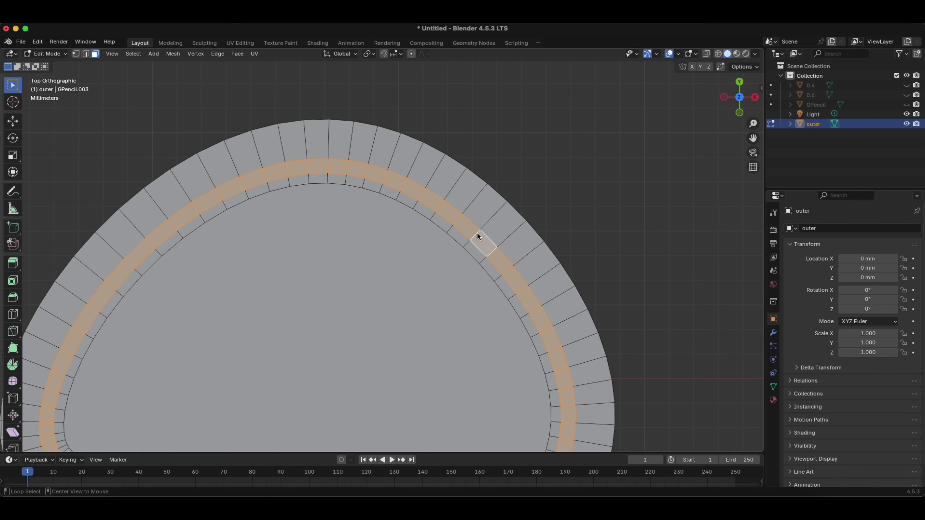
left_click(468, 246, "alt")
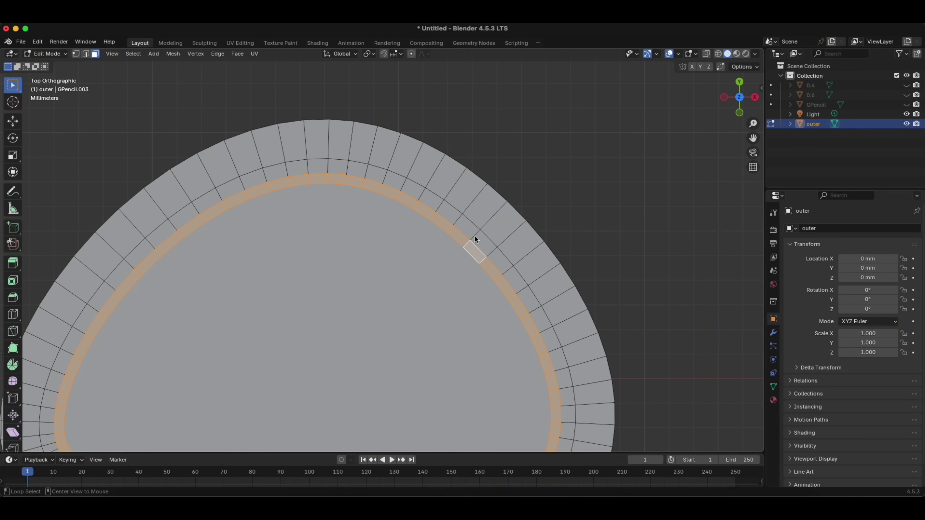
left_click(474, 238)
left_click(457, 301)
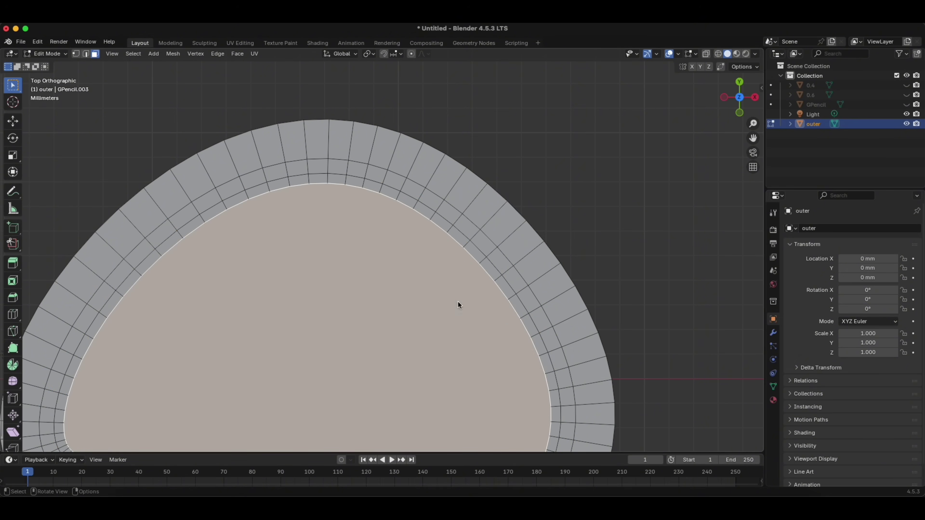
left_click(643, 308)
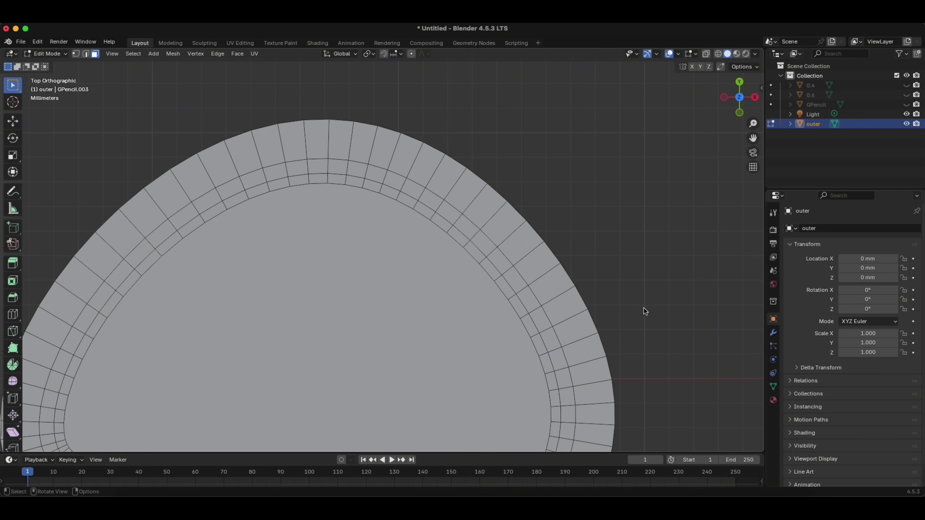
Select the middle and inner ring face loops and delete them as faces
left_click(475, 237, "alt")
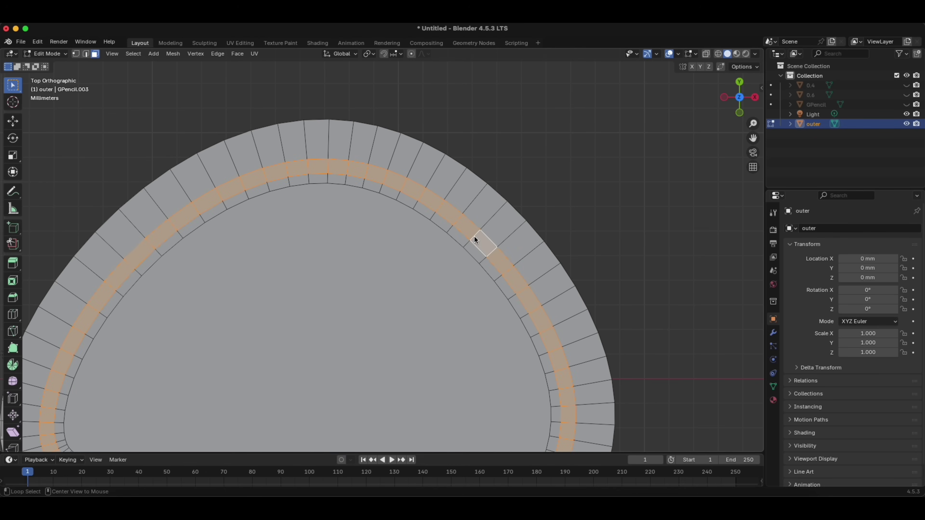
left_click(466, 242, "alt+shift")
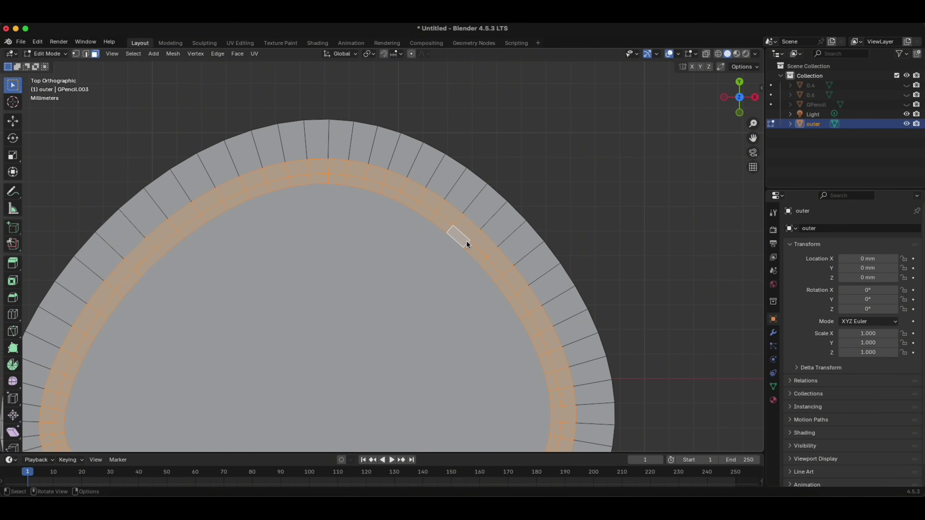
key("x")
left_click(466, 242)
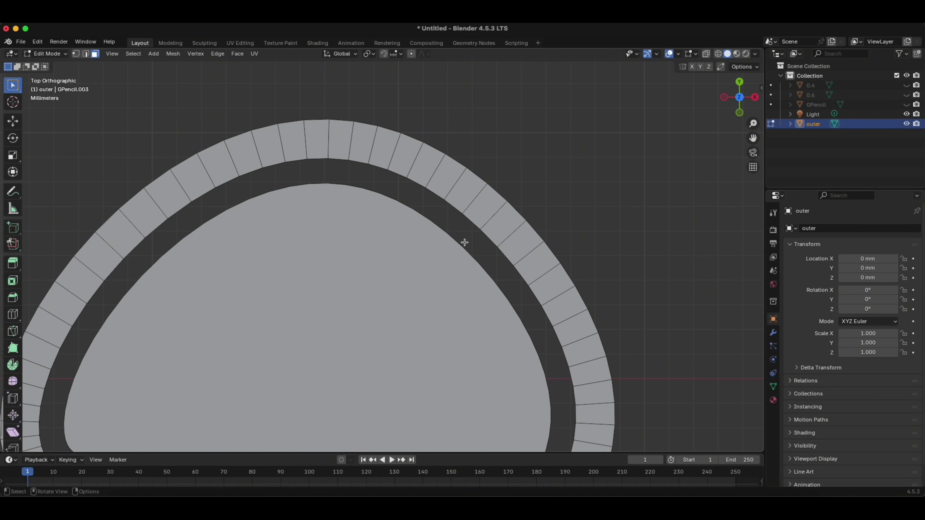
Delete the large central face, leaving only the outermost ring
left_click(407, 268)
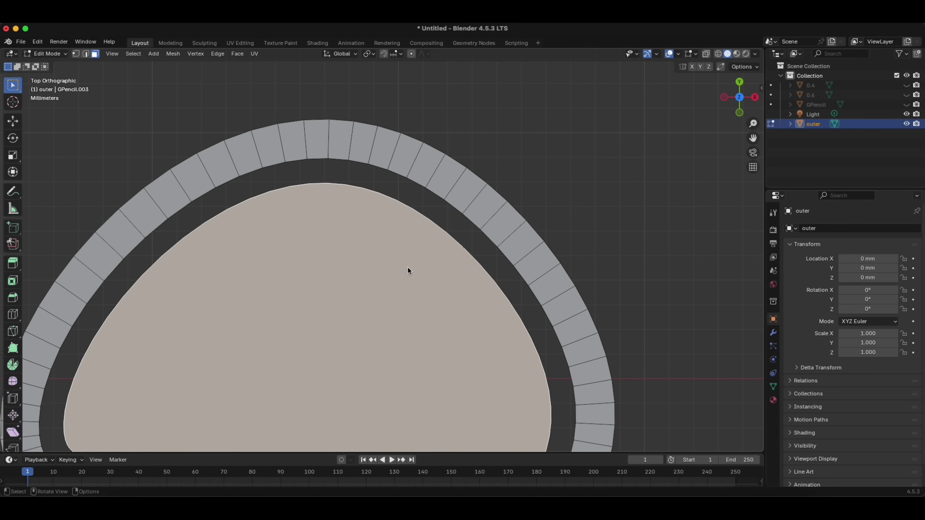
key("x")
left_click(389, 269)
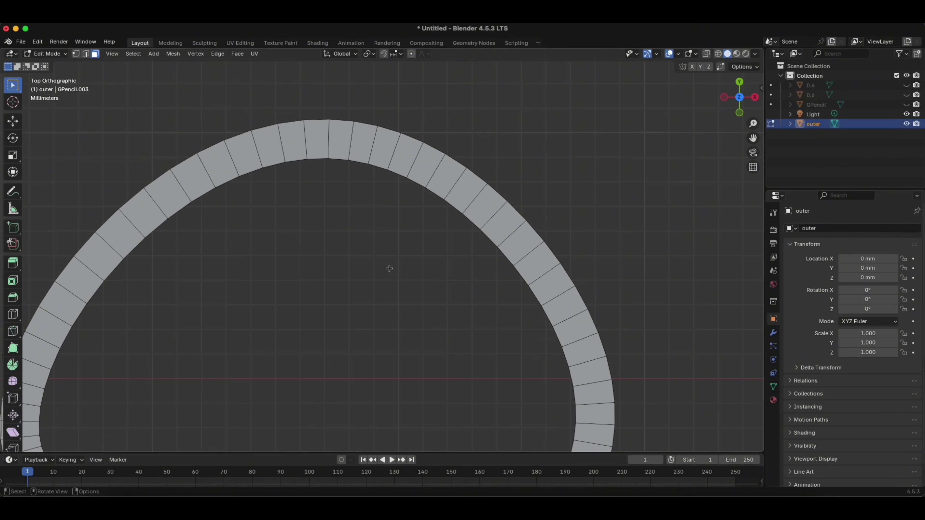
Hide outer, unhide 0.6, and select the 0.6 shape in Object Mode
left_click(906, 124)
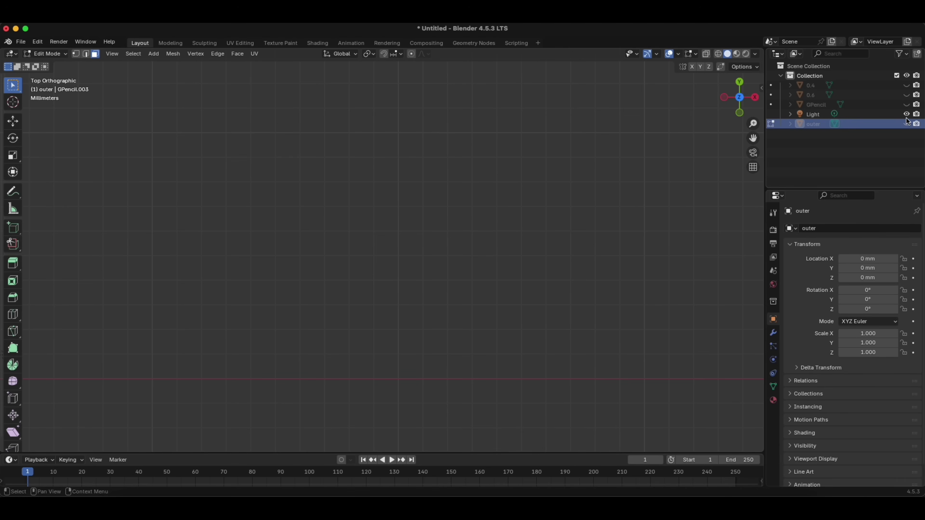
left_click(906, 95)
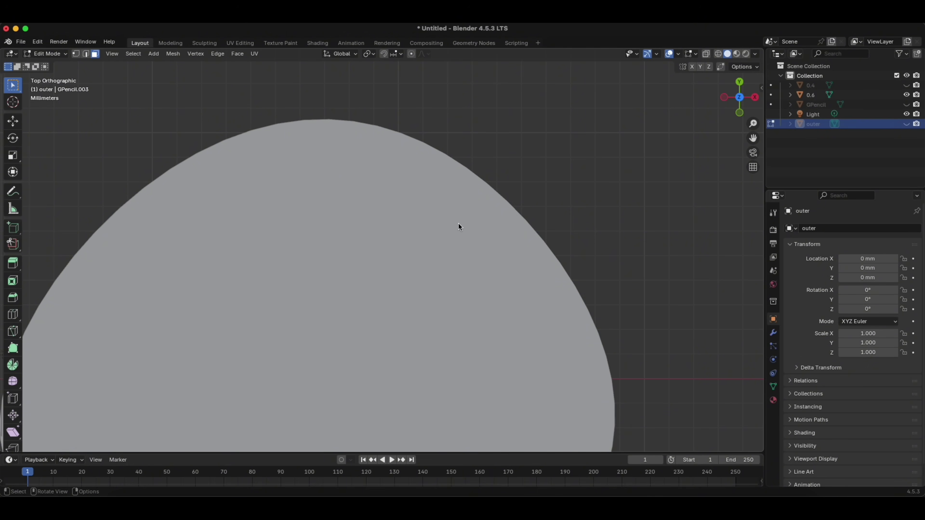
left_click(47, 54)
left_click(53, 65)
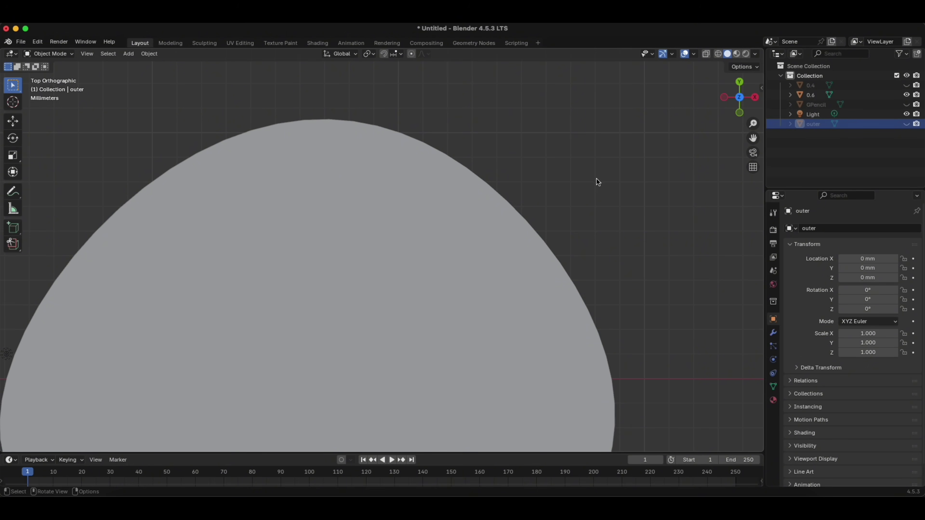
middle_click_drag(378, 310, 417, 202, "shift")
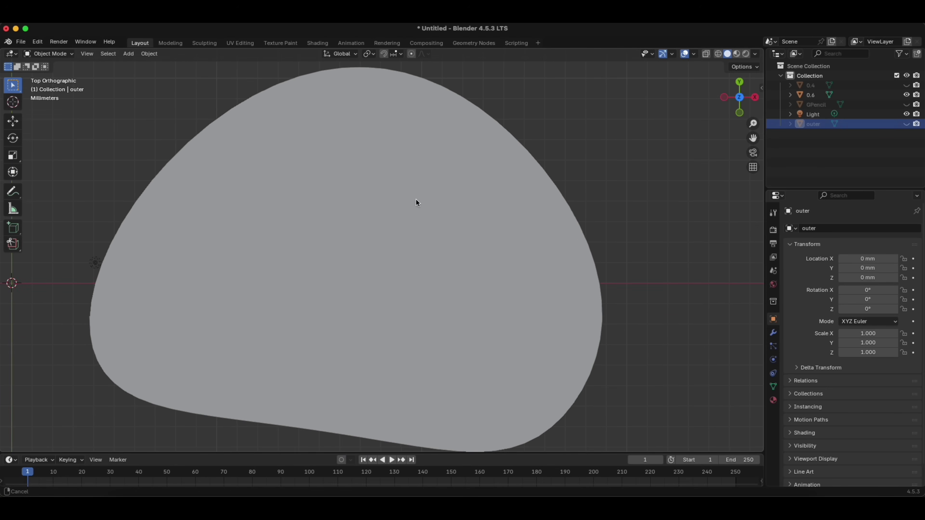
left_click(423, 153)
left_click(50, 54)
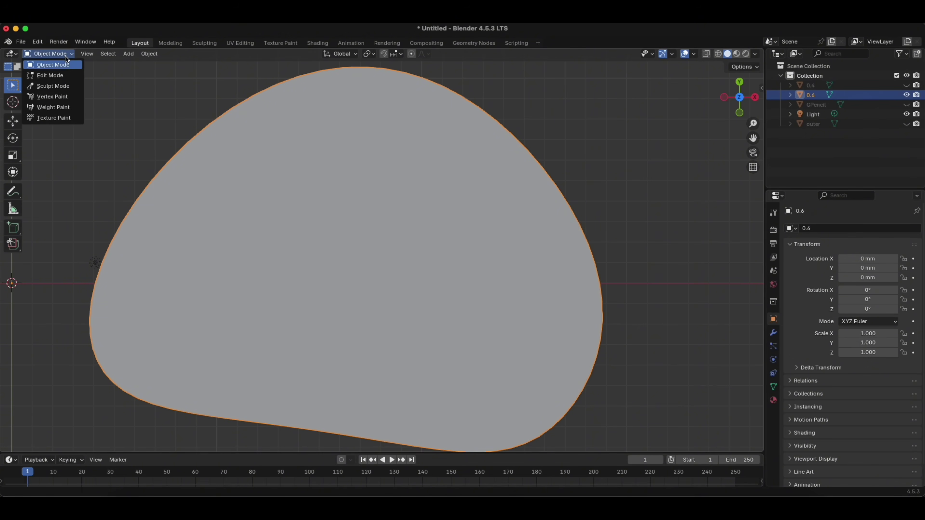
In Edit Mode on 0.6, delete its outermost and inner ring face loops
left_click(54, 76)
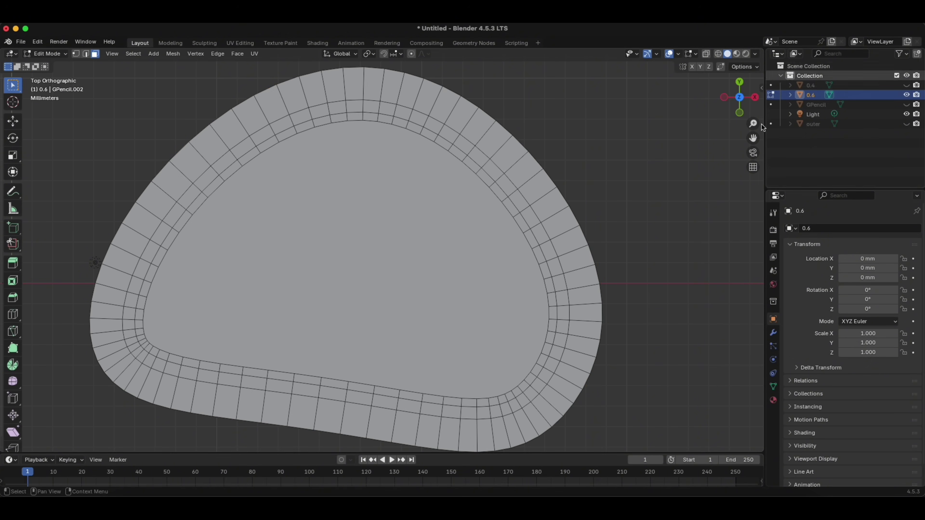
scroll(548, 242, "up", 2)
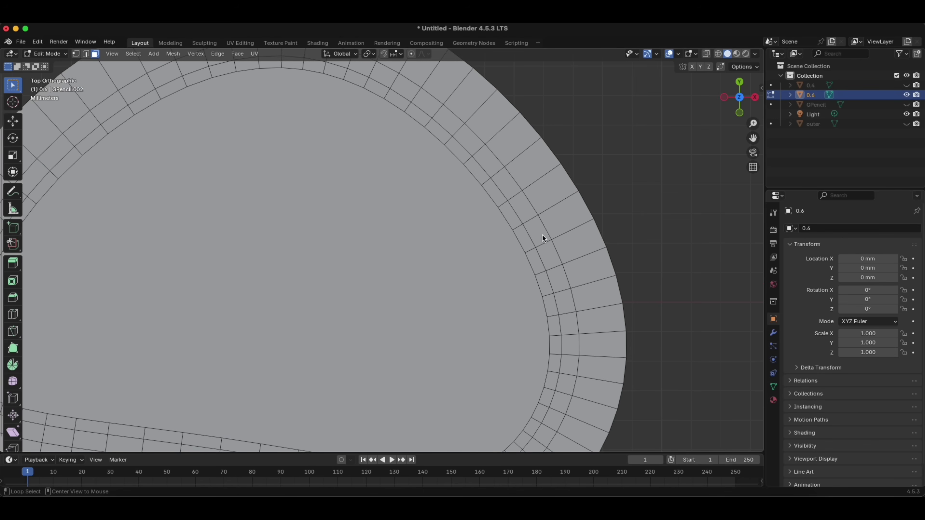
left_click(552, 208, "alt")
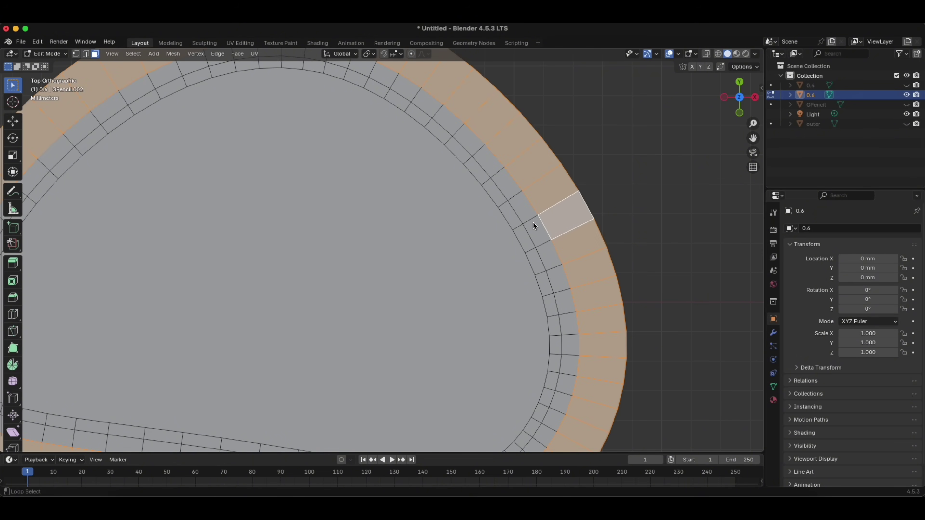
left_click(517, 227, "alt+shift")
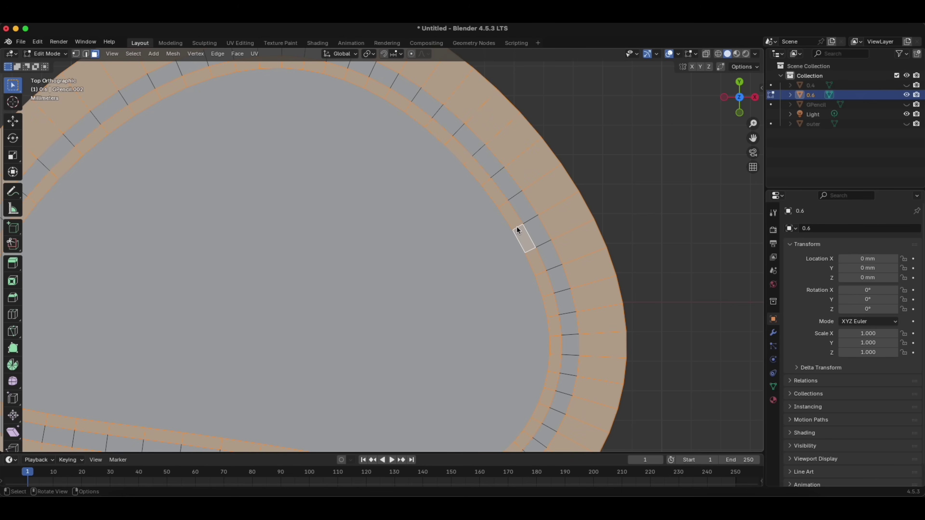
key("x")
left_click(517, 228)
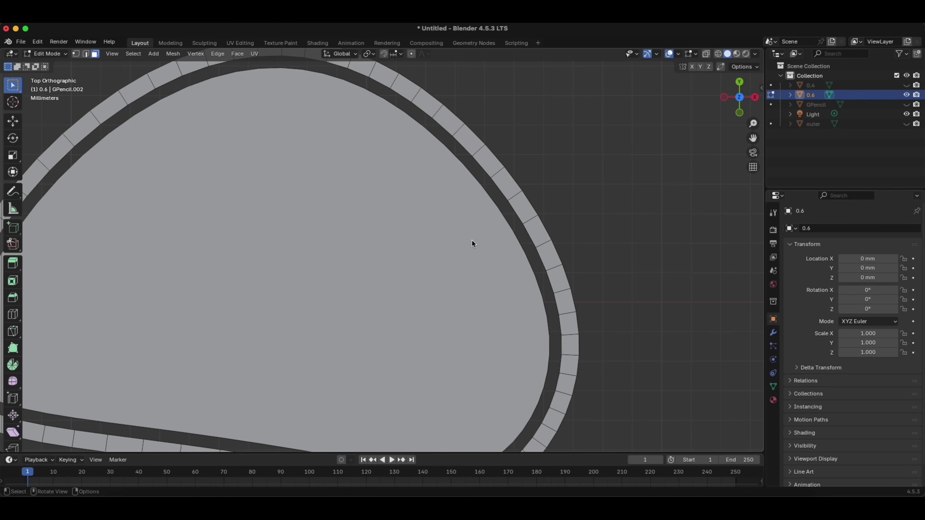
Delete the large inner face so only the thin ring remains
left_click(460, 243)
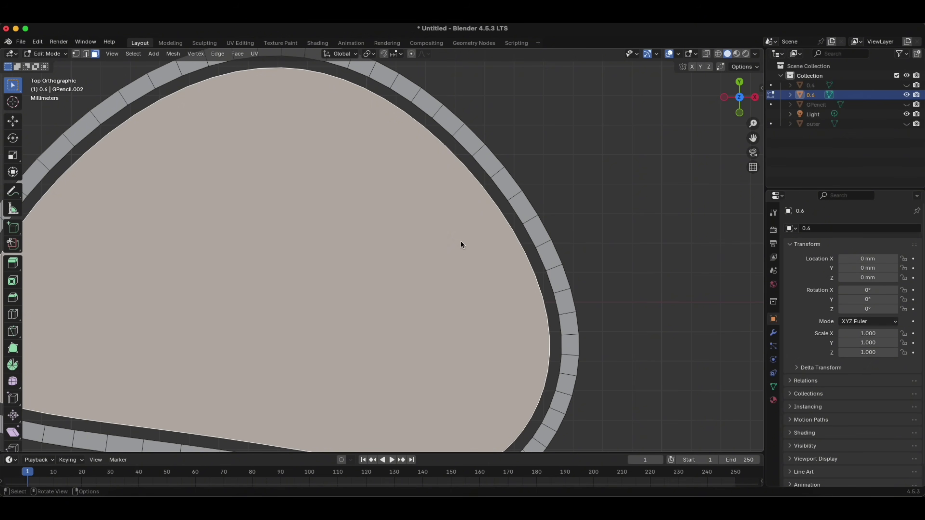
key("x")
left_click(461, 242)
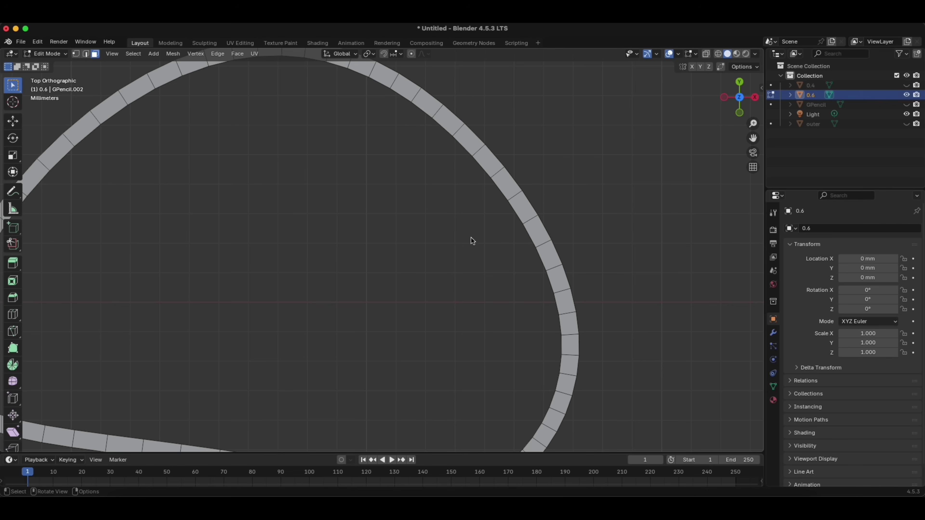
Hide 0.6, unhide 0.4, and select the 0.4 shape in Object Mode
left_click(906, 95)
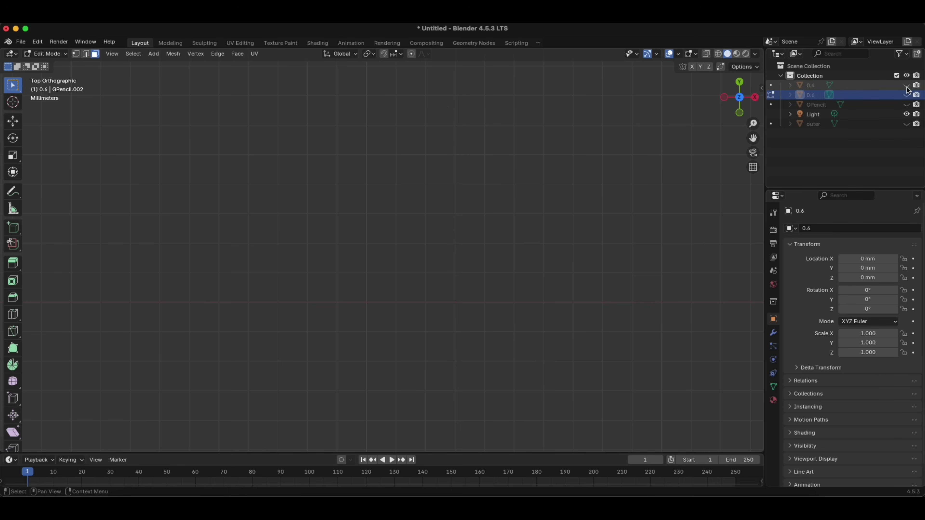
left_click(906, 85)
scroll(260, 231, "down", 6)
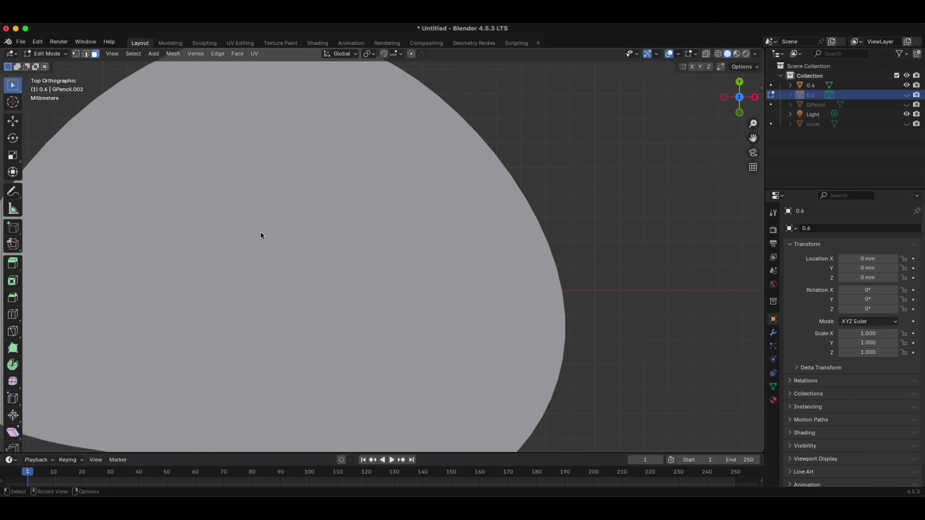
middle_click_drag(229, 237, 344, 240, "shift")
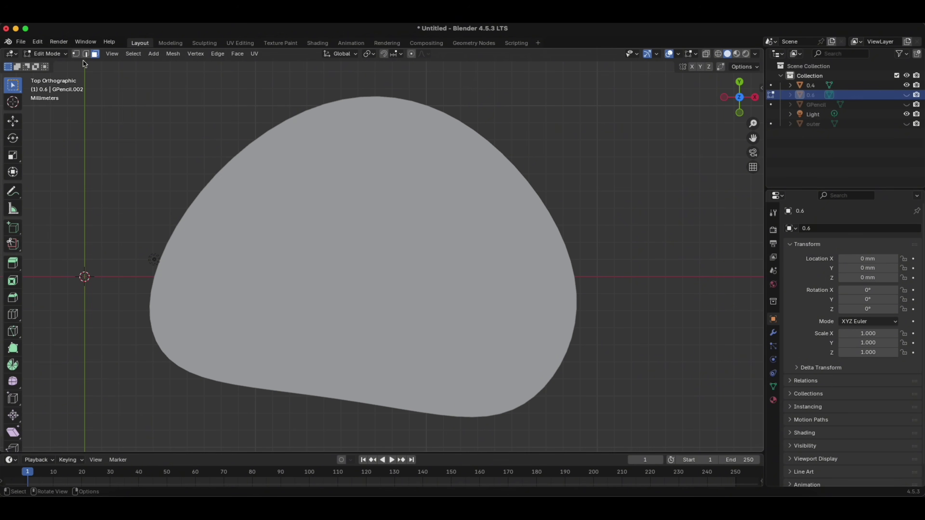
left_click(46, 54)
left_click(53, 64)
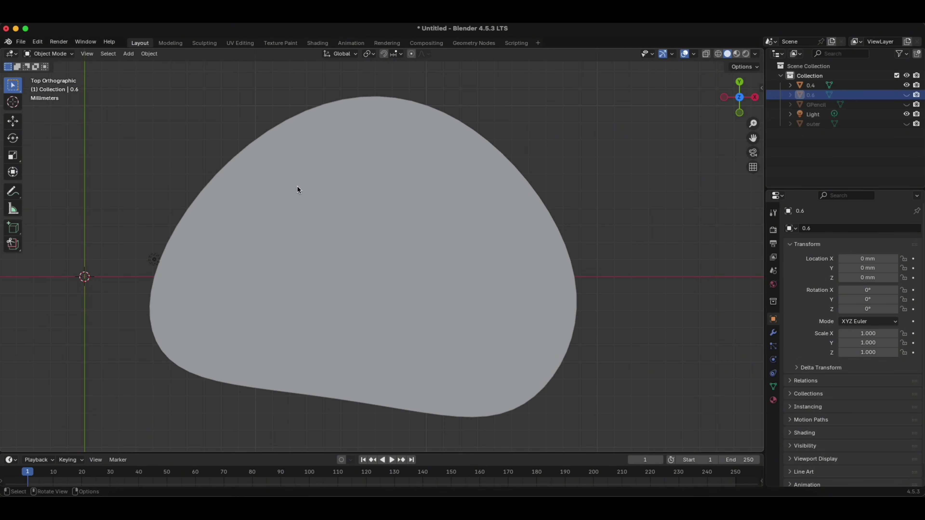
left_click(255, 142)
left_click(273, 165)
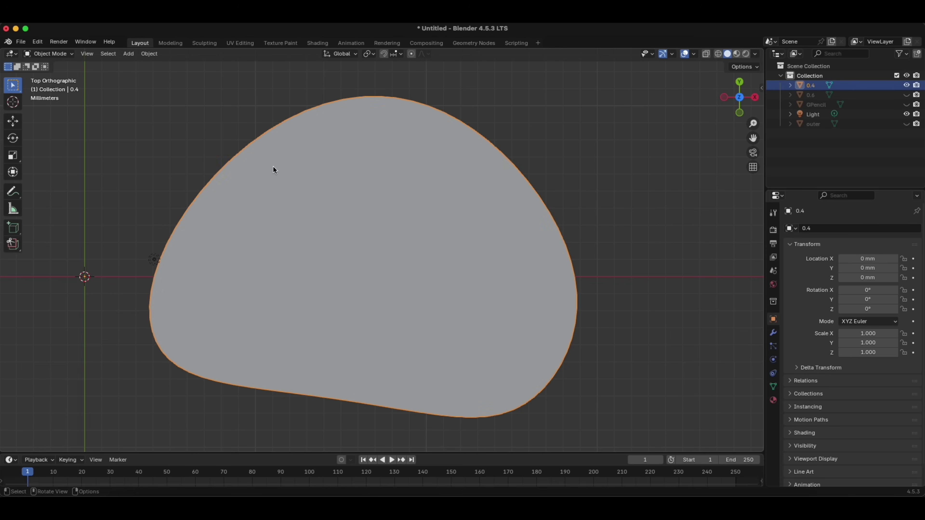
left_click(49, 53)
In Edit Mode on 0.4, loop-select and delete the outer band of faces
left_click(50, 75)
scroll(532, 240, "up", 4)
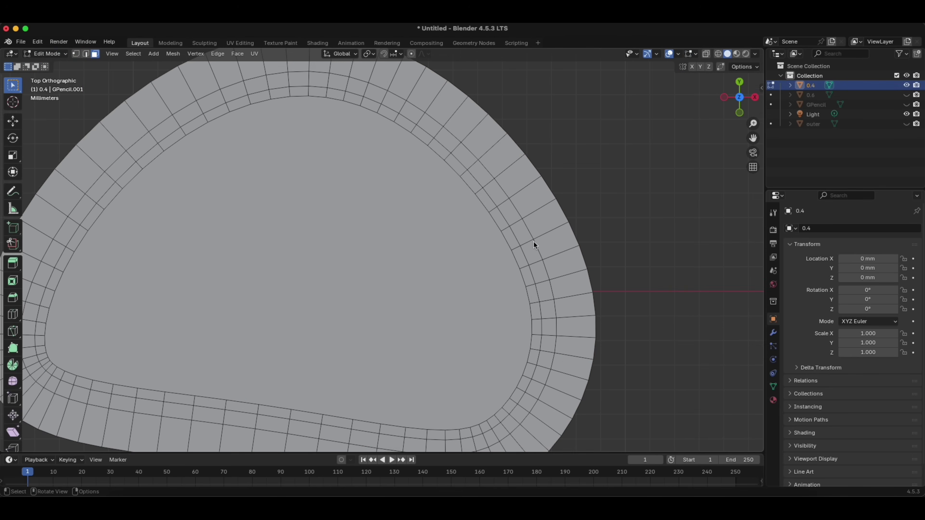
scroll(521, 247, "up", 2)
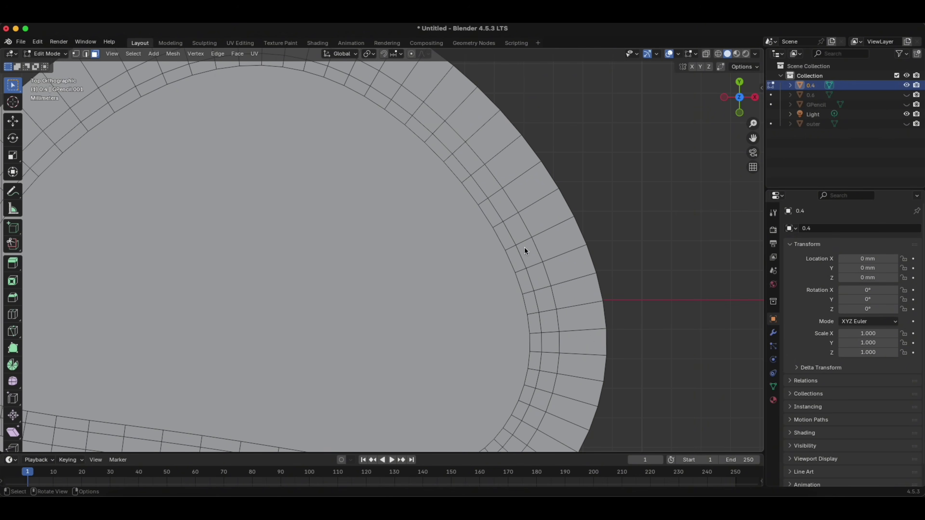
left_click(514, 217, "alt")
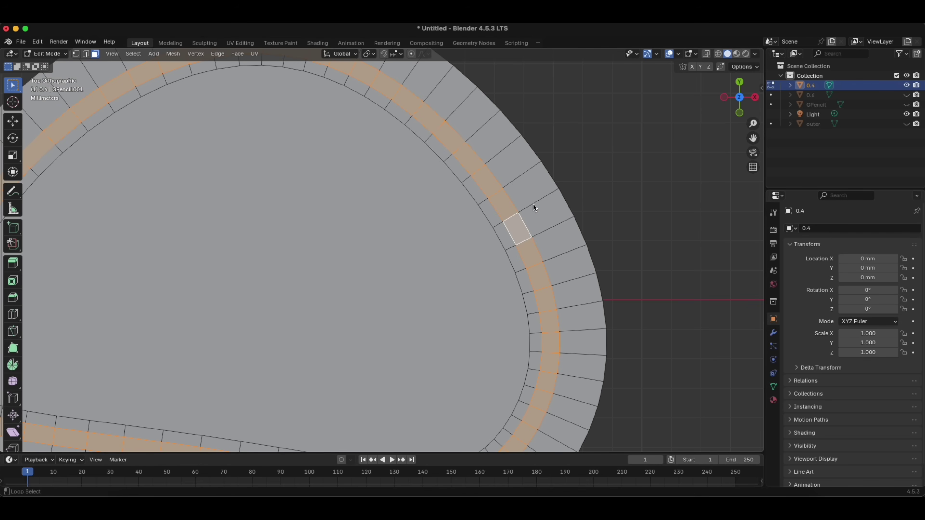
left_click(532, 204, "alt")
key("x")
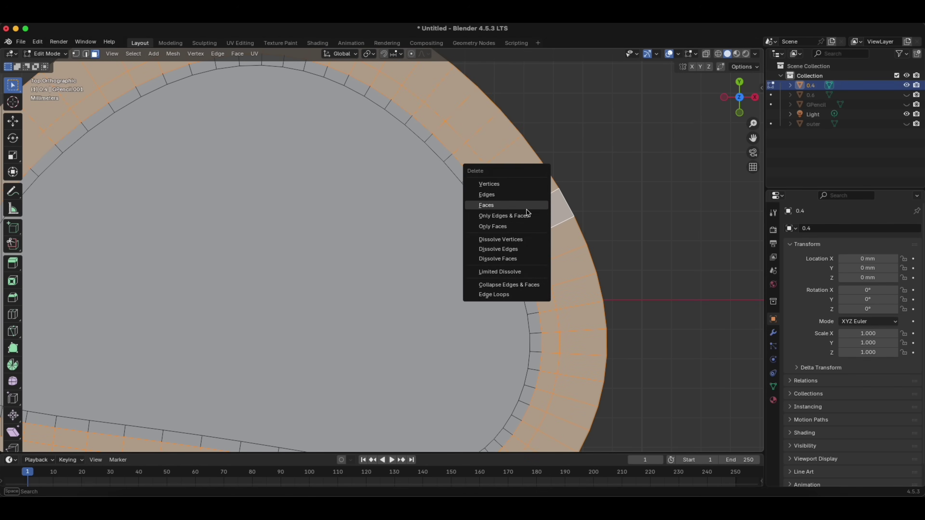
left_click(522, 206)
Delete the large inner face, leaving a single thin ring
left_click(456, 221)
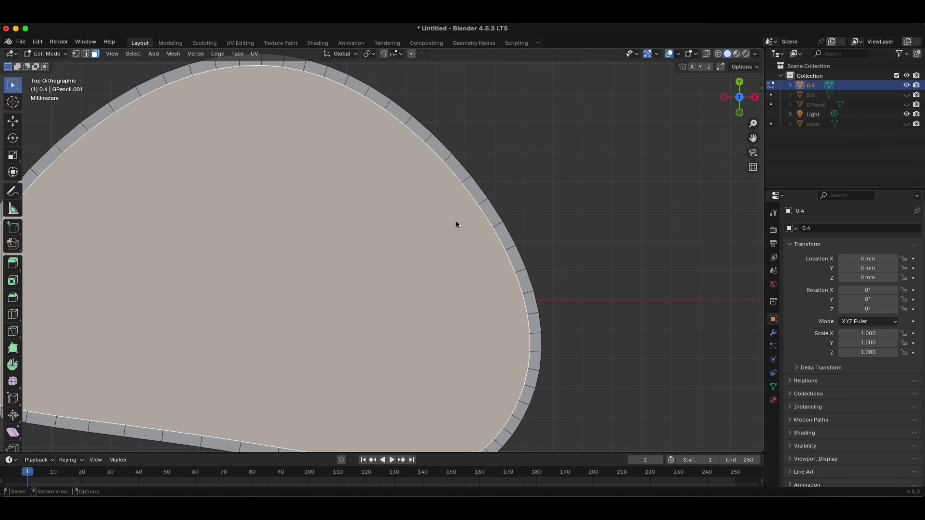
key("x")
left_click(455, 221)
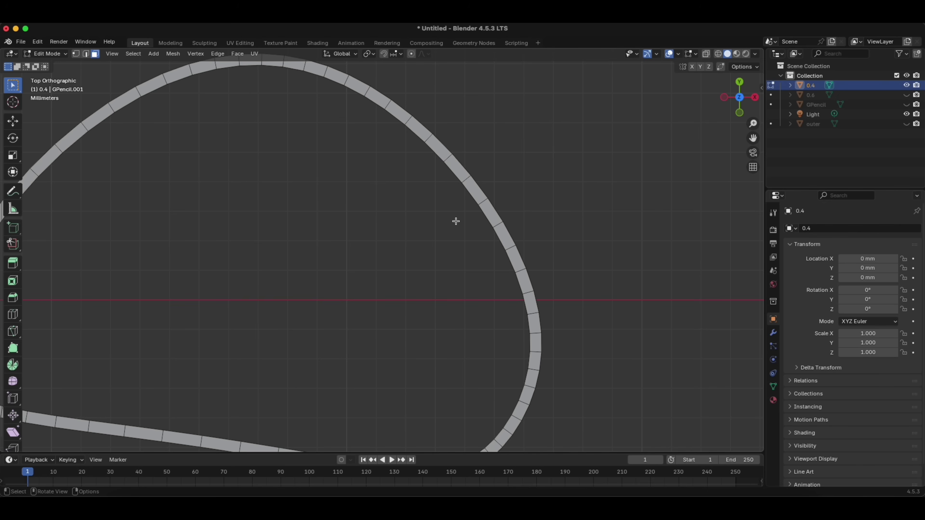
scroll(342, 241, "down", 5)
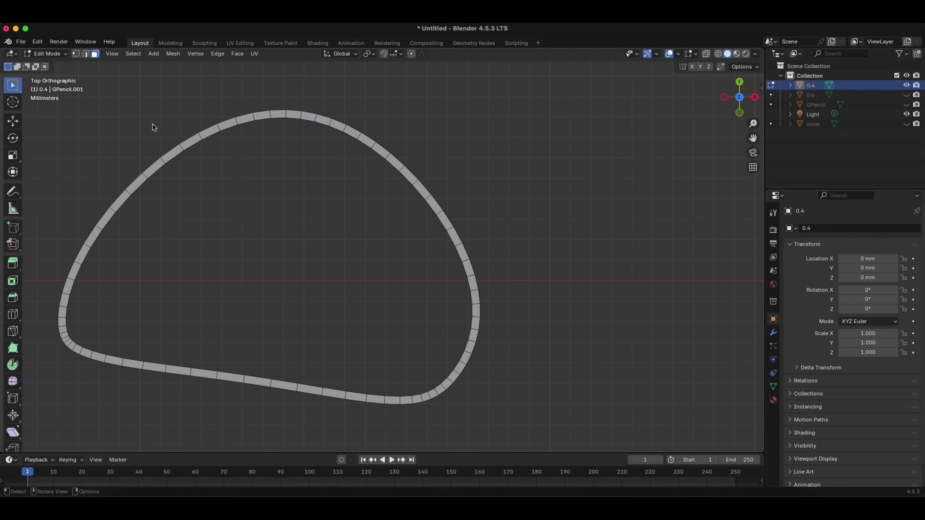
Select the whole 0.4 ring and extrude it 14 mm along Z
key("a")
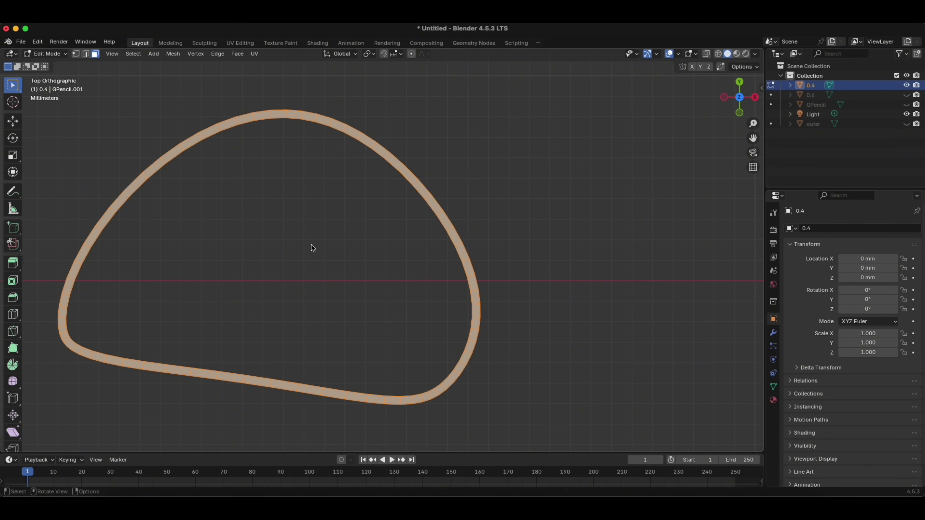
middle_click_drag(312, 245, 305, 222)
key("e")
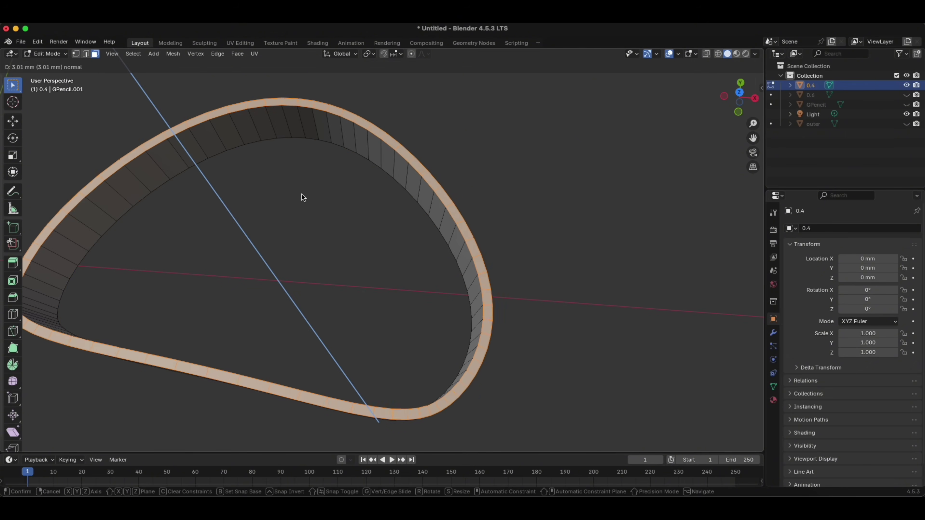
left_click(299, 179)
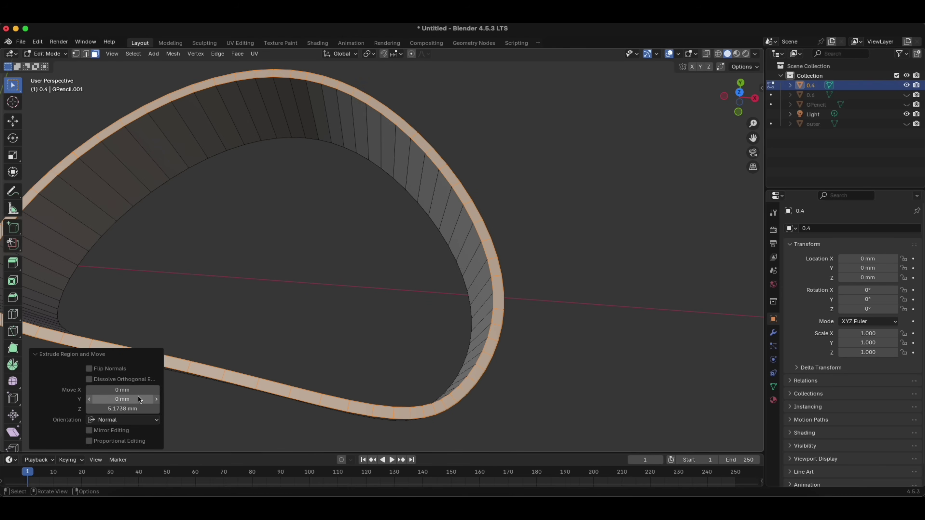
double_click(141, 408)
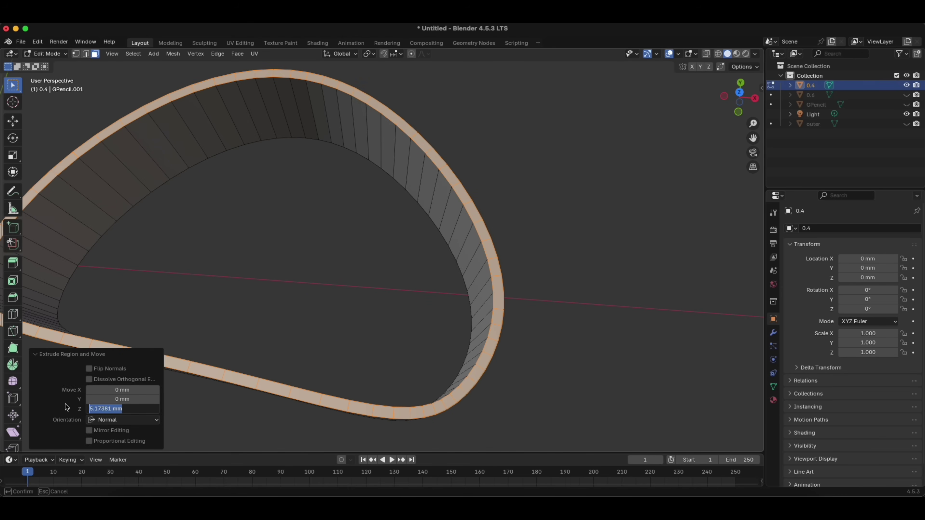
type("14")
key("Return")
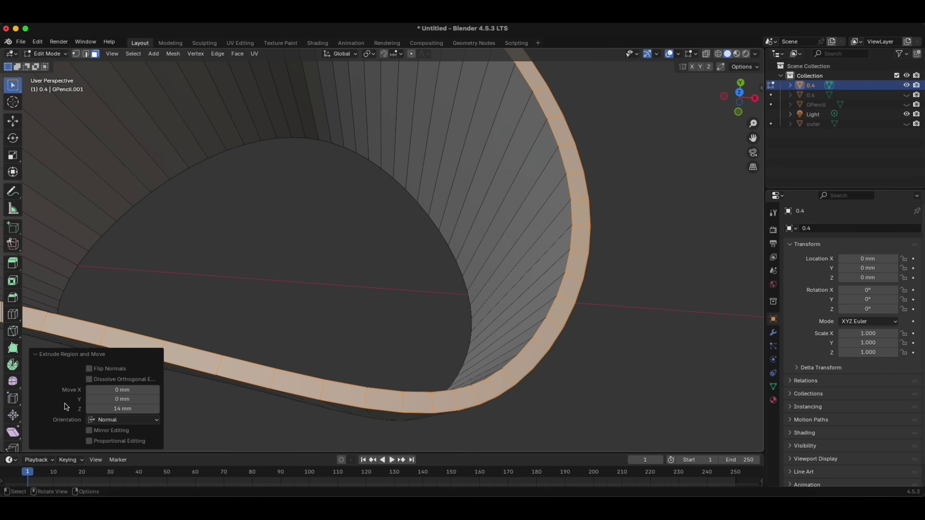
scroll(292, 344, "down", 5)
middle_click_drag(361, 336, 564, 269)
Hide the 0.4 object and reveal the 0.6 ring in the outliner
left_click(906, 85)
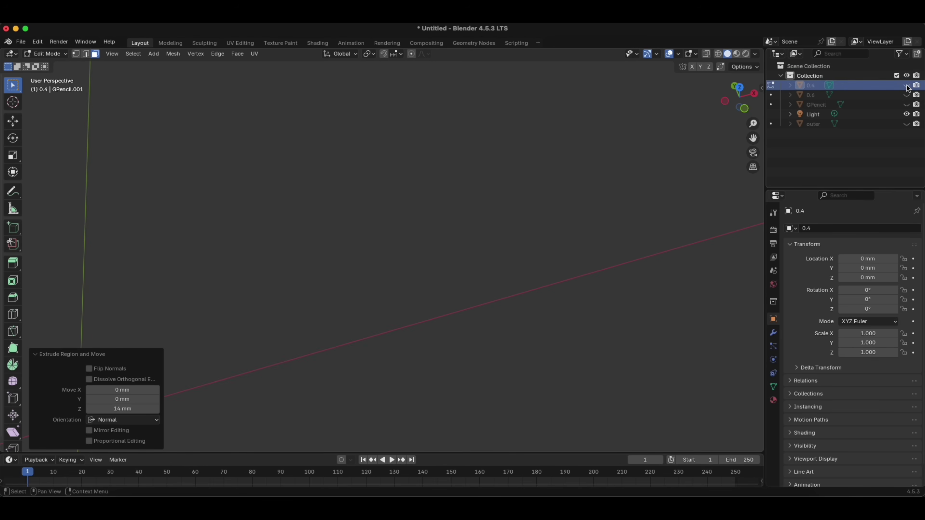
left_click(906, 86)
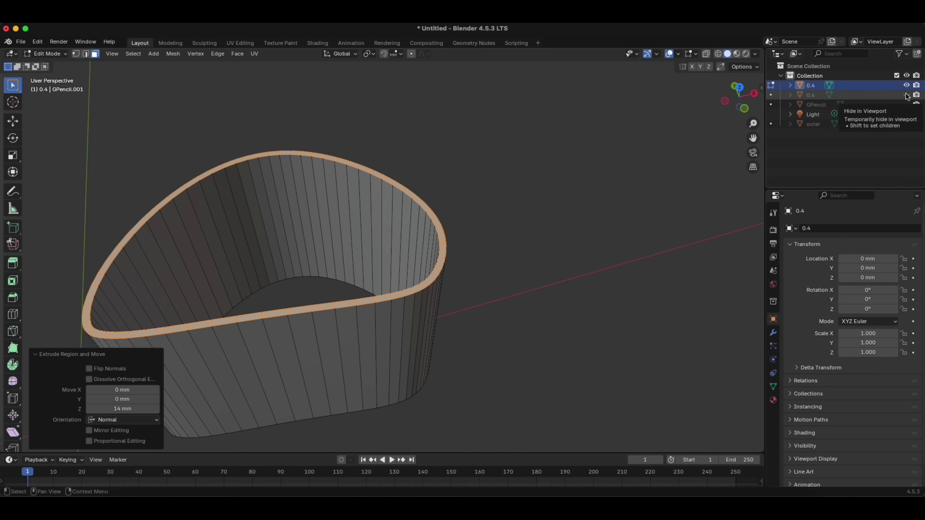
left_click(906, 85)
left_click(906, 95)
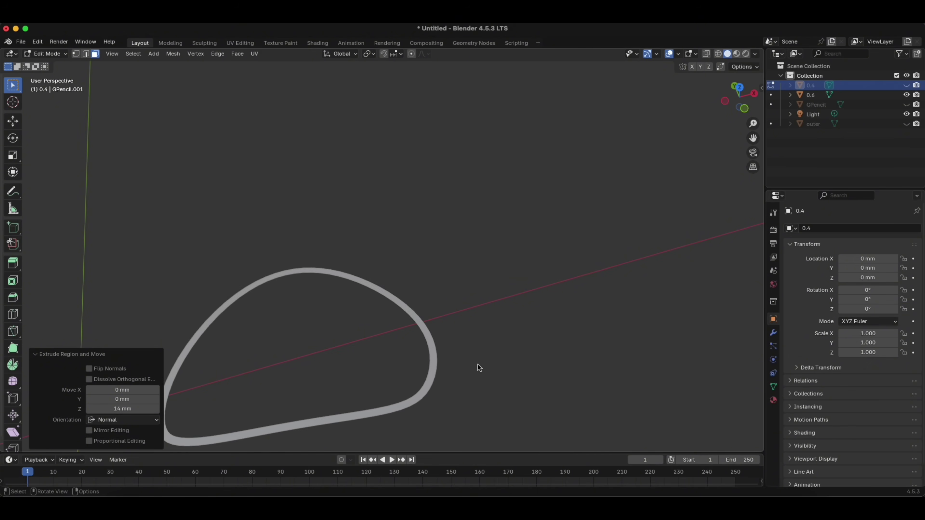
left_click(278, 179)
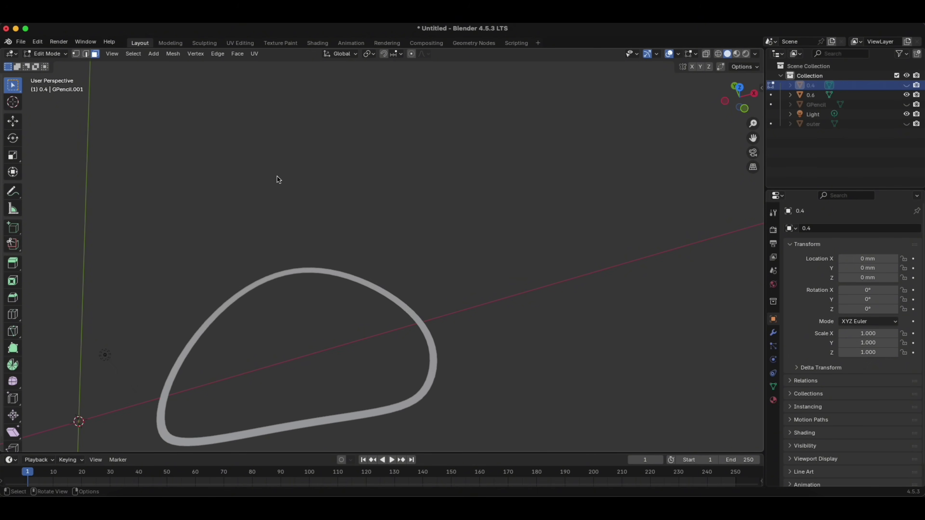
Make 0.6 the only selected object and enter Edit Mode on its mesh
left_click(46, 54)
left_click(46, 57)
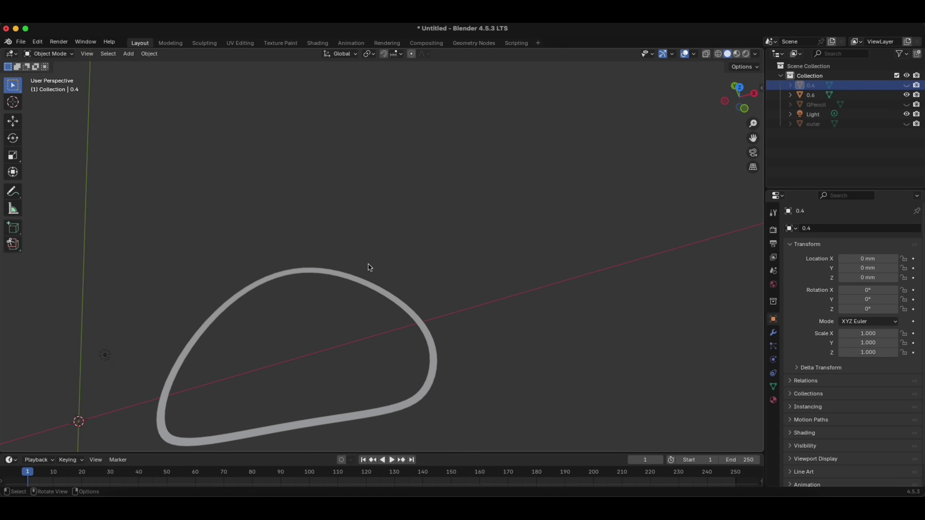
key("a")
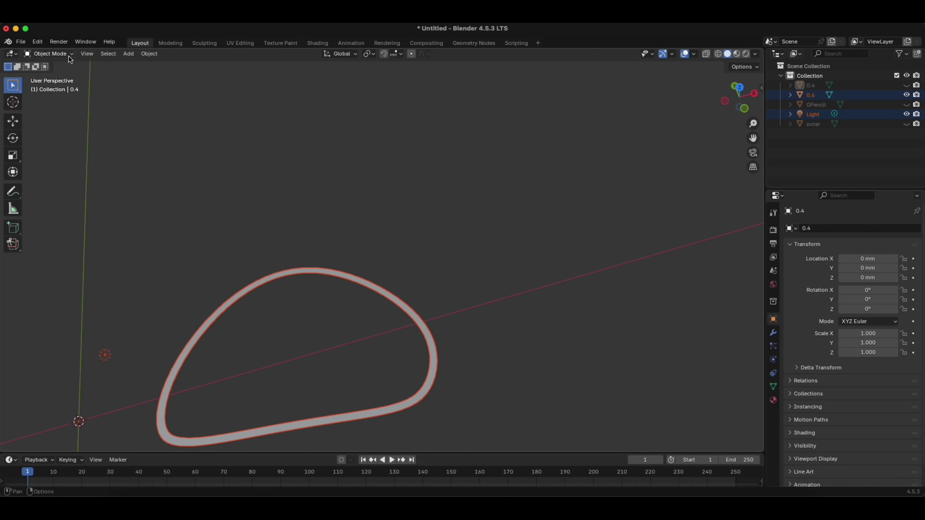
left_click(55, 53)
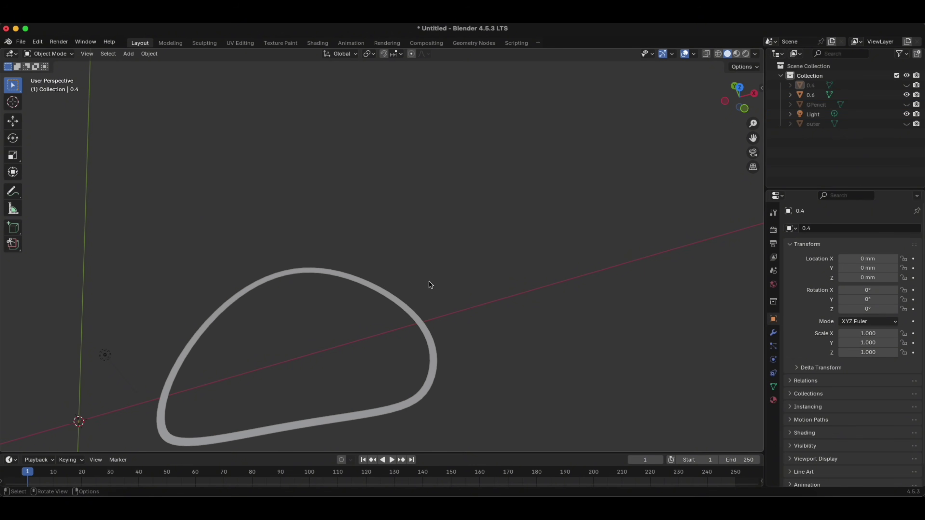
left_click(859, 96)
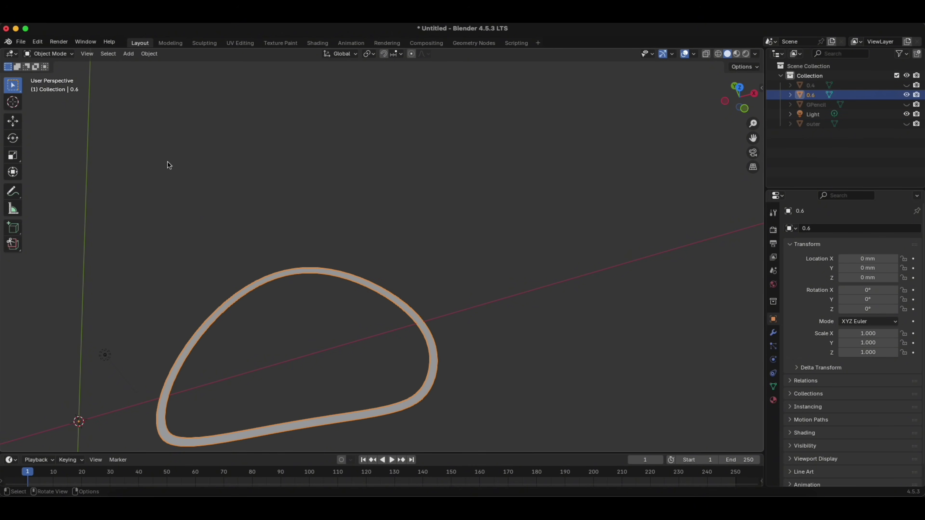
left_click(62, 54)
left_click(56, 75)
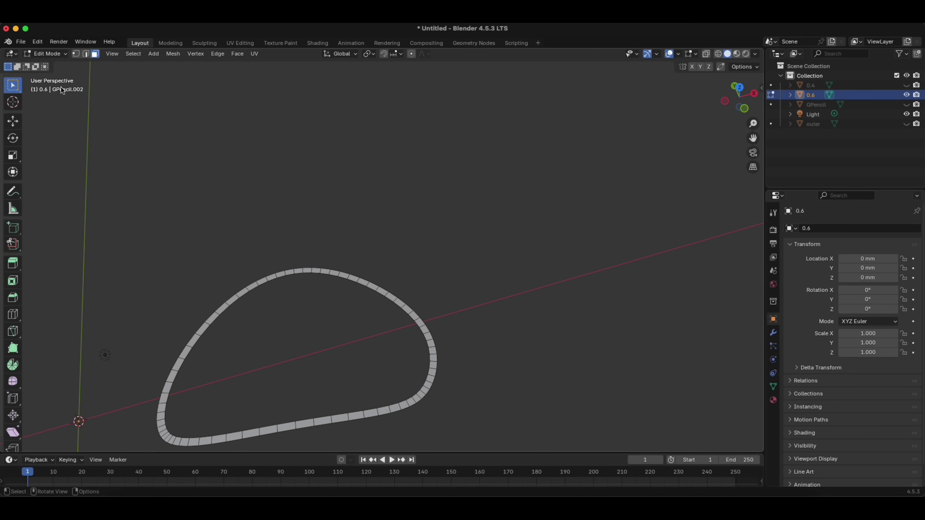
Extrude the entire 0.6 ring upward by 10 mm, then deselect it
key("a")
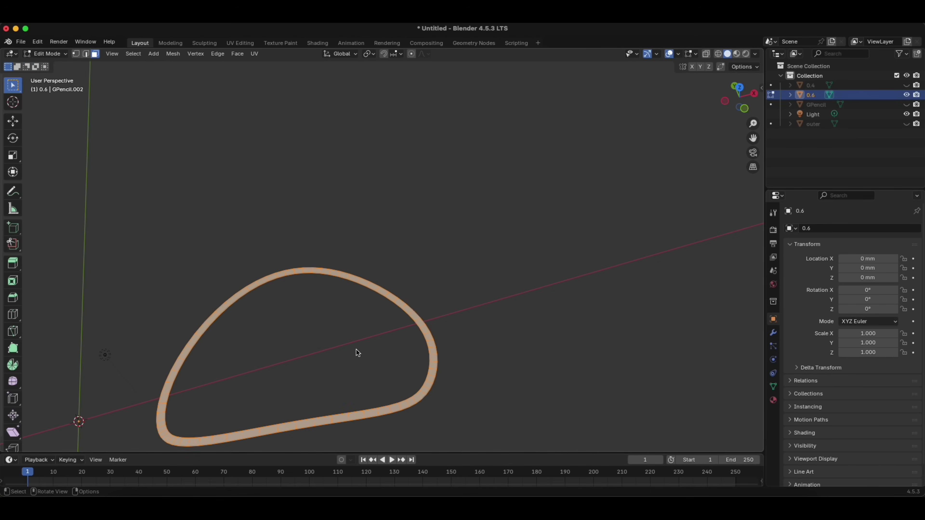
key("e")
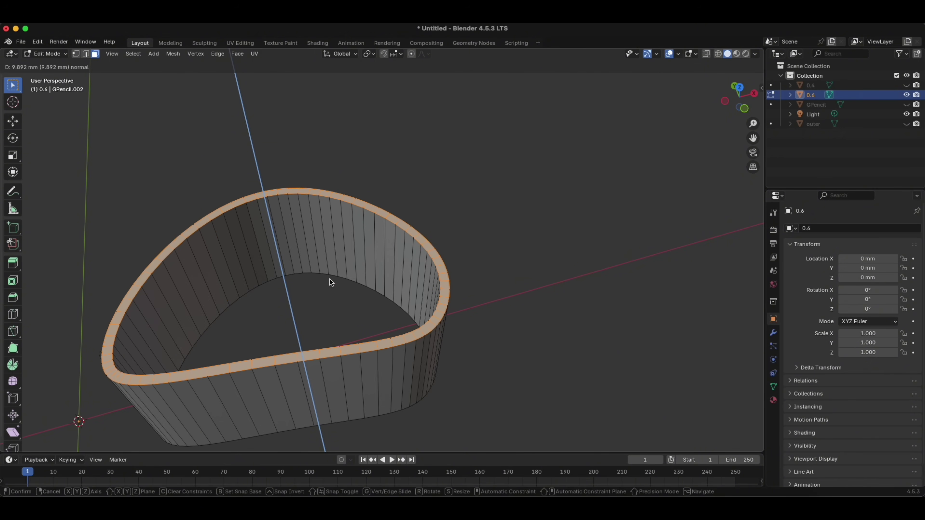
left_click(329, 279)
left_click(119, 409)
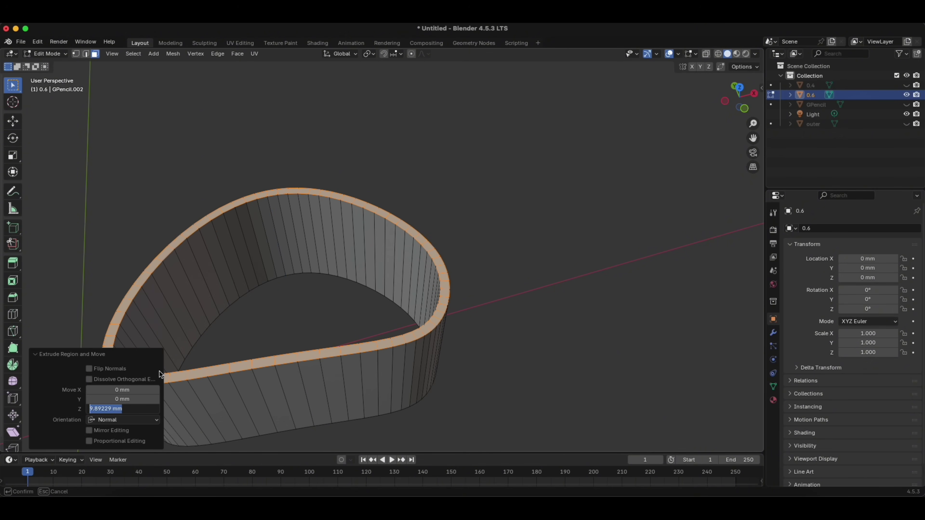
type("10")
key("Return")
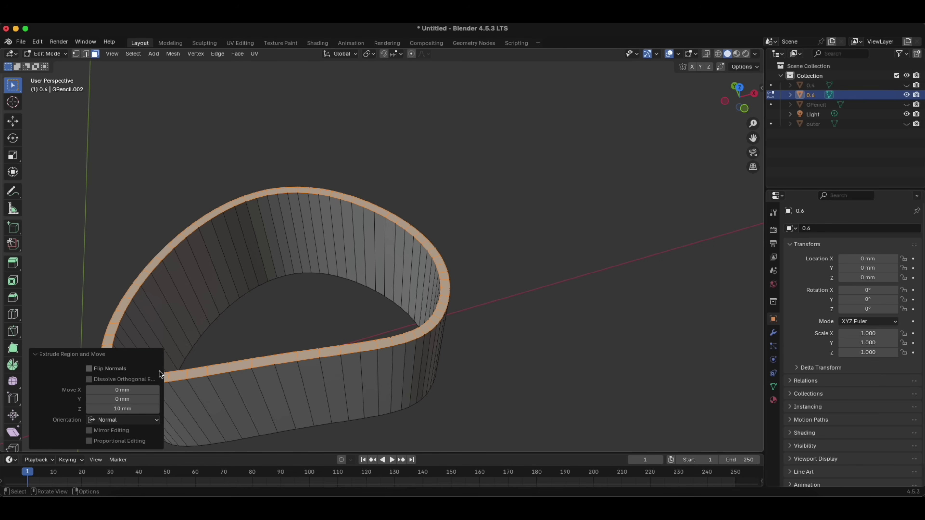
left_click(587, 346)
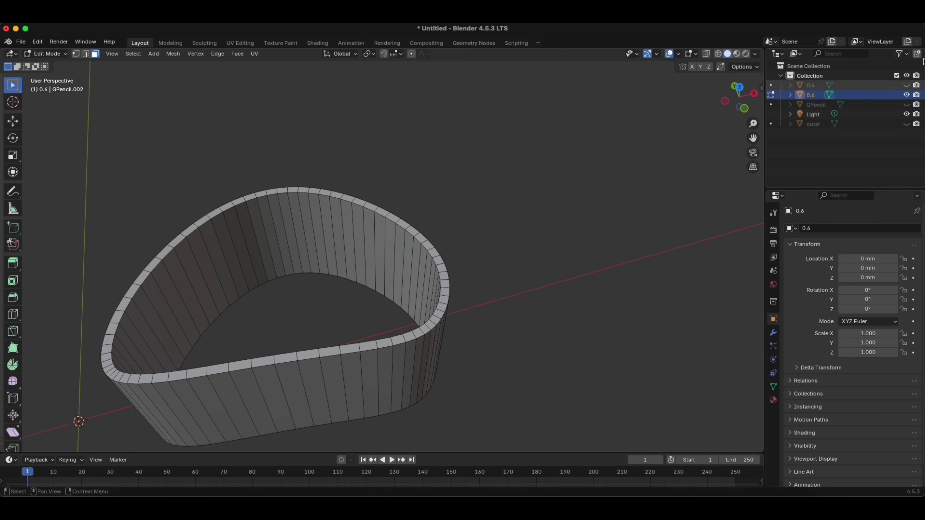
Hide the 0.6 wall, show the outer ring, and start editing the outer mesh
left_click(907, 95)
left_click(906, 124)
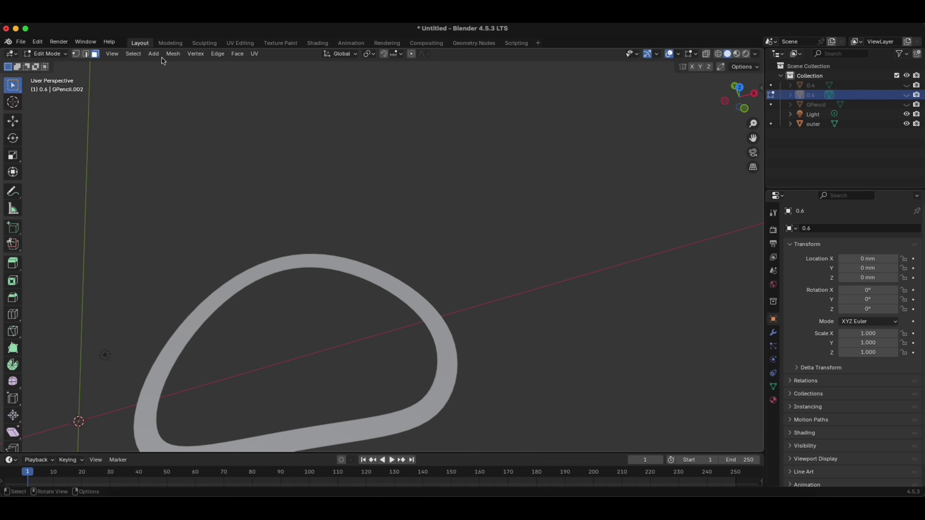
left_click(47, 53)
left_click(43, 64)
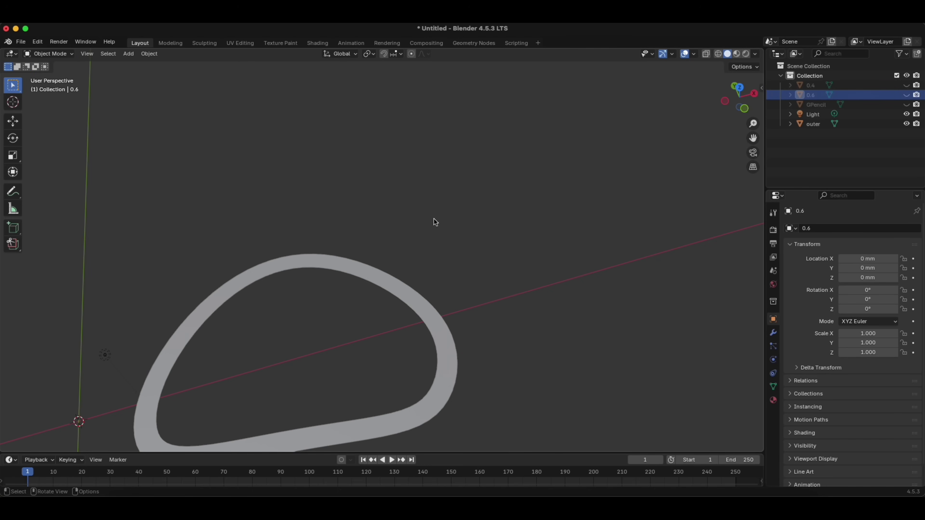
left_click(406, 291)
left_click(48, 53)
left_click(47, 78)
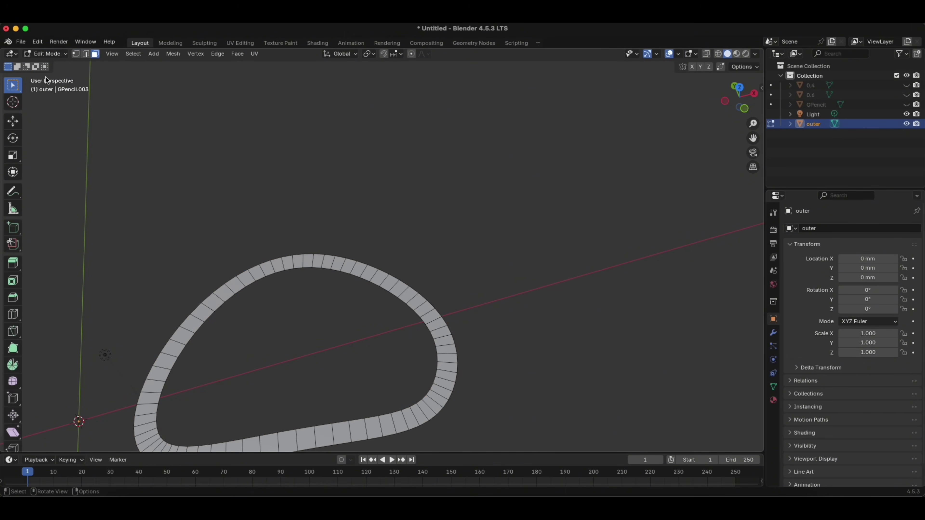
Extrude all faces of the outer ring up by 2 mm
middle_click_drag(336, 340, 397, 323)
key("a")
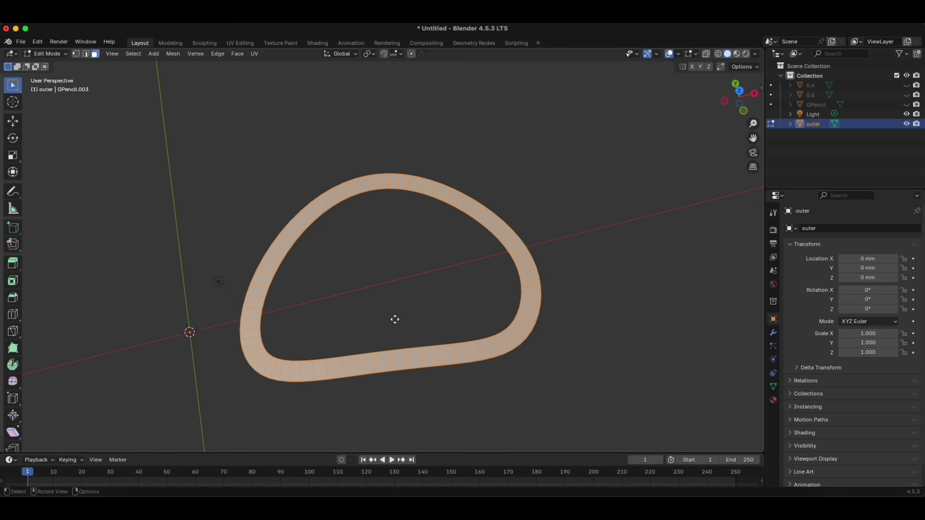
key("e")
left_click(389, 298)
left_click(117, 408)
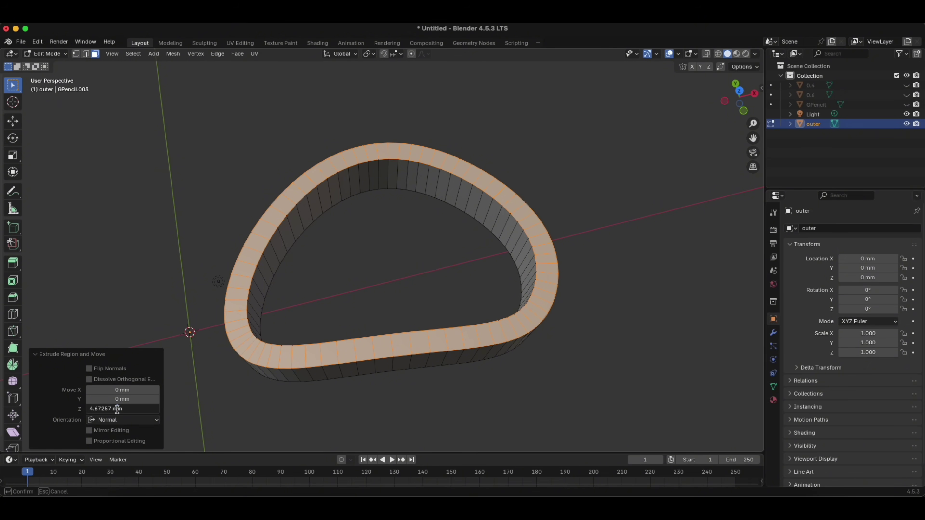
key("ctrl+a")
type("2")
key("Return")
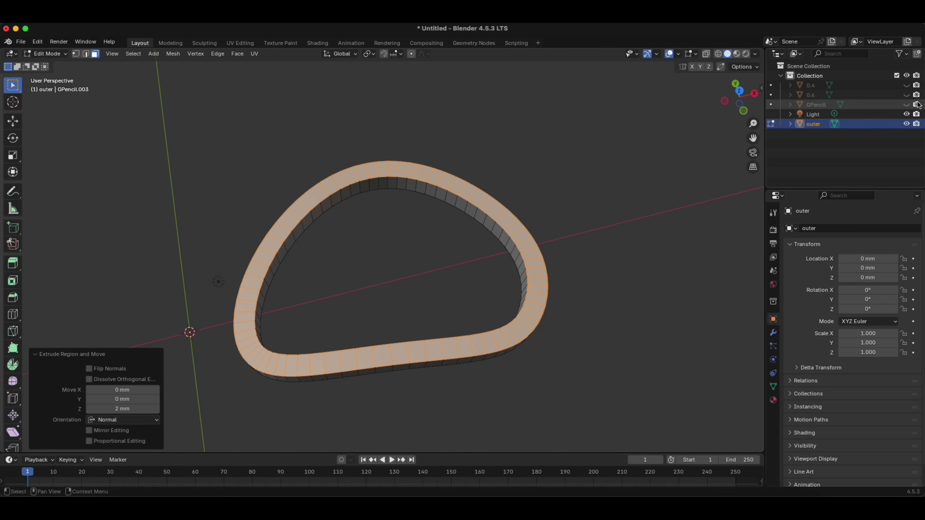
Unhide the 0.4 and 0.6 walls, clear the face selection, and view the stack from the side
left_click(906, 85)
left_click(906, 95)
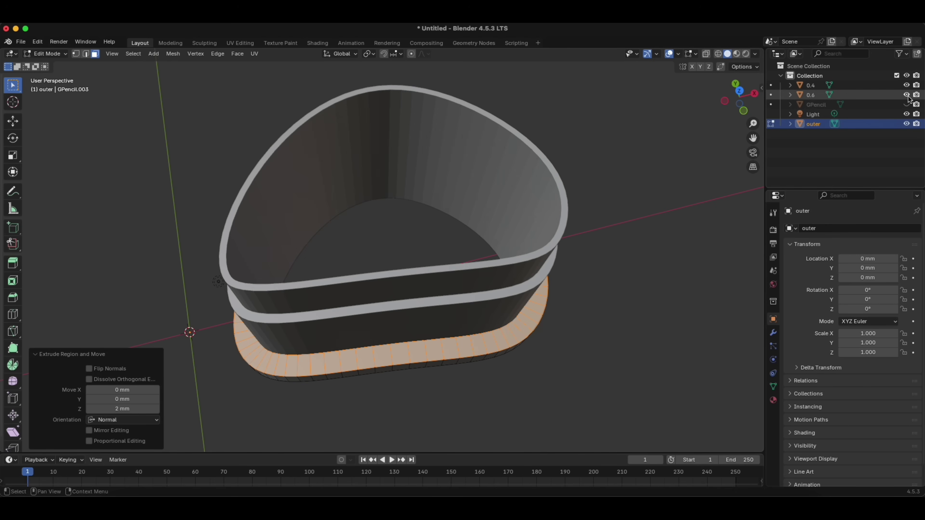
left_click(613, 327)
left_click_drag(644, 372, 131, 60)
left_click(556, 432)
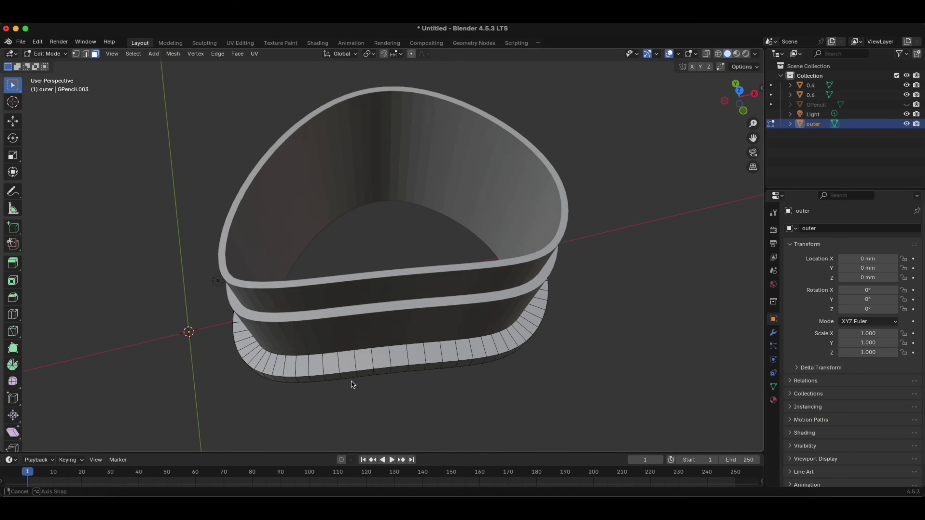
middle_click_drag(351, 382, 315, 360)
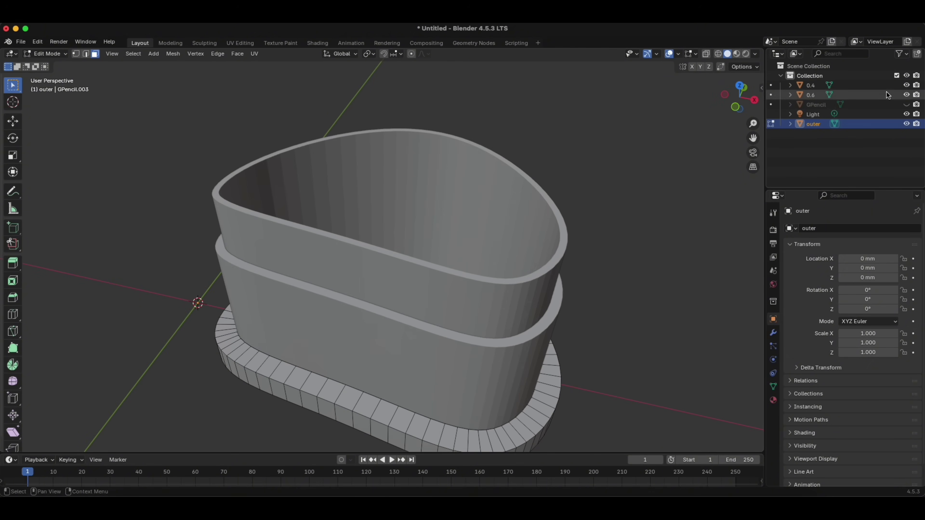
In Object Mode, select outer, 0.6 and 0.4 and Join them into outer
left_click(45, 53)
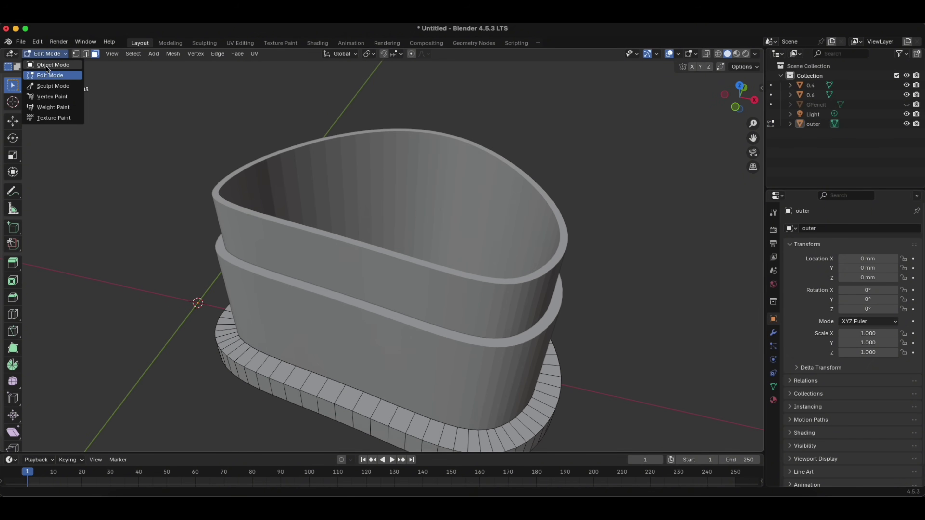
left_click(49, 66)
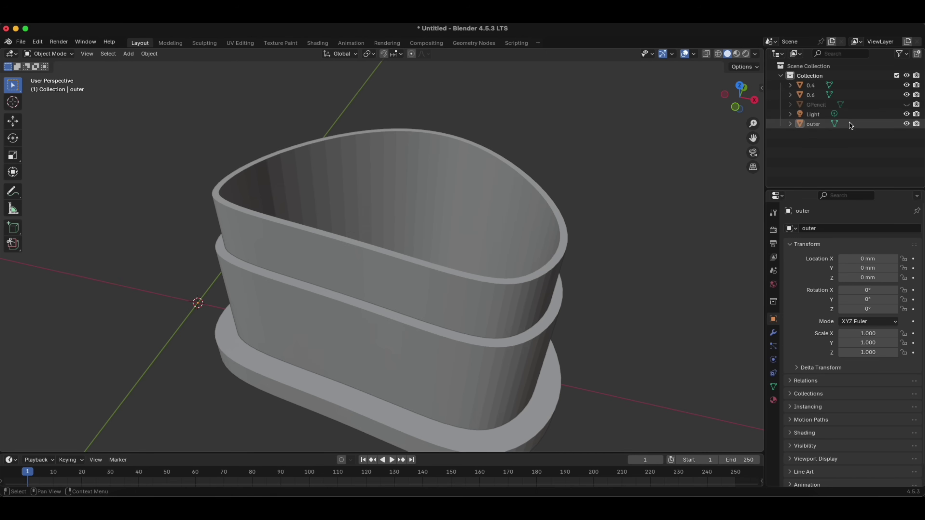
left_click(854, 114)
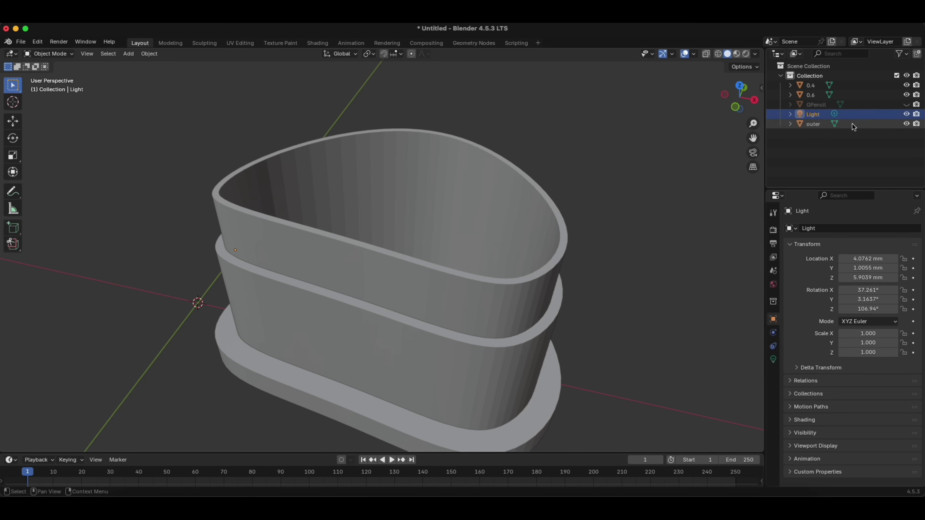
left_click(855, 124)
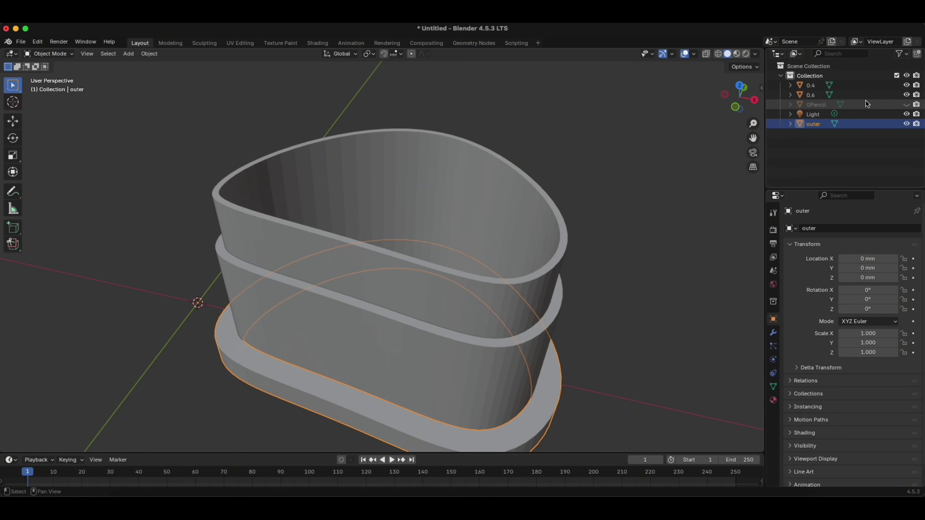
left_click(854, 94, "shift")
left_click(858, 88, "shift")
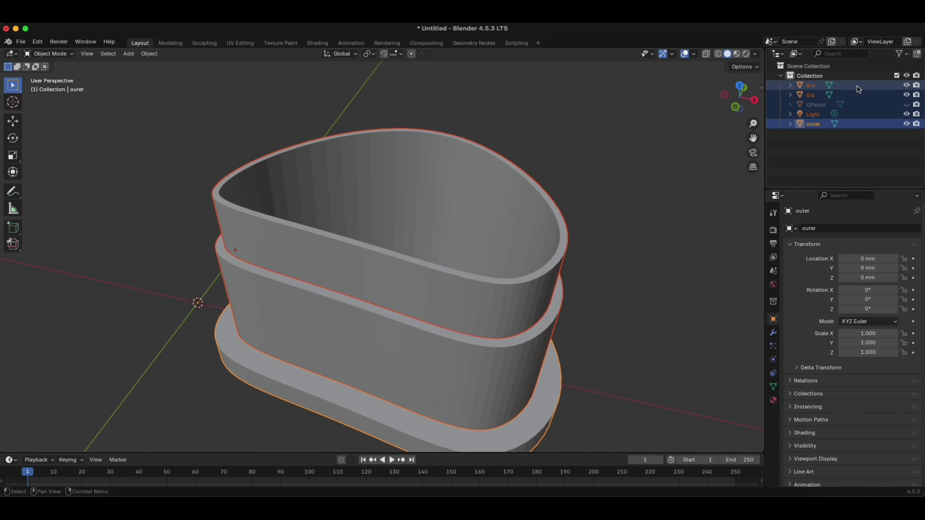
right_click(489, 210)
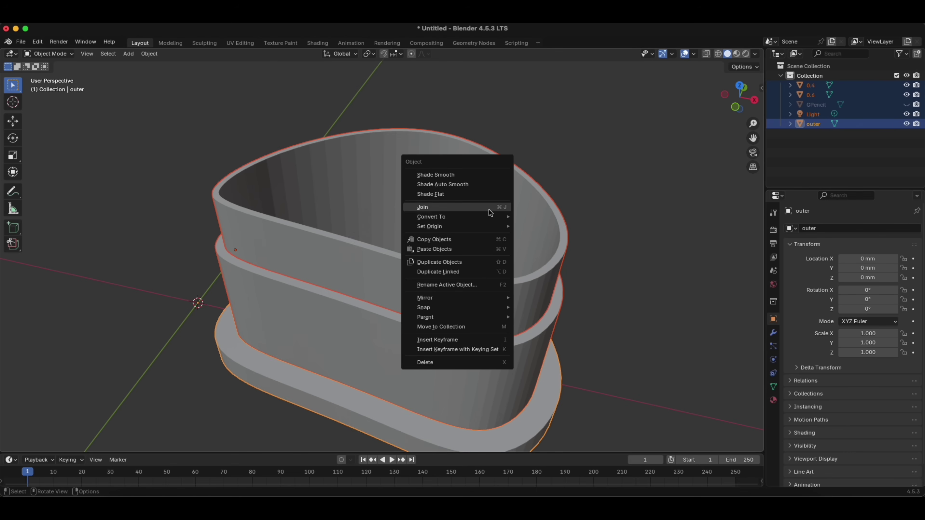
left_click(489, 212)
left_click(668, 234)
middle_click_drag(633, 241, 419, 359)
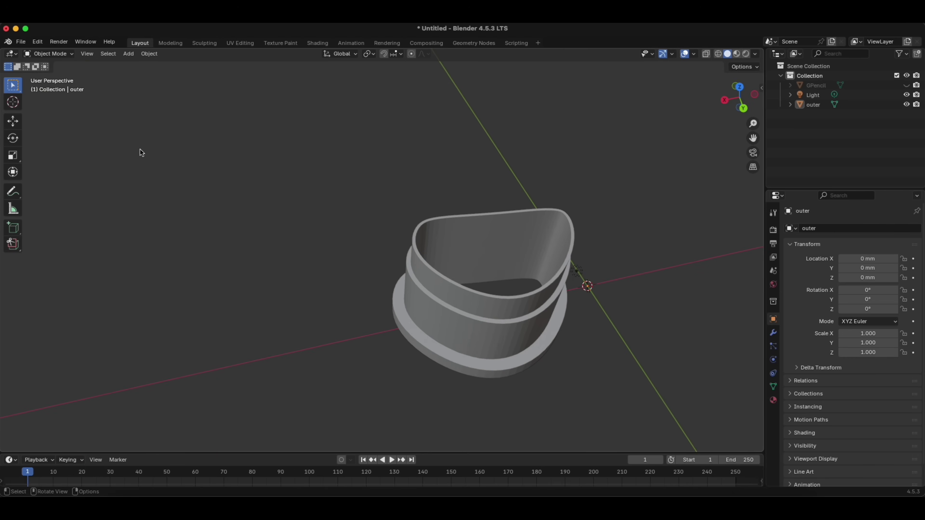
Start an STL (.stl) export from the File > Export menu
left_click(21, 41)
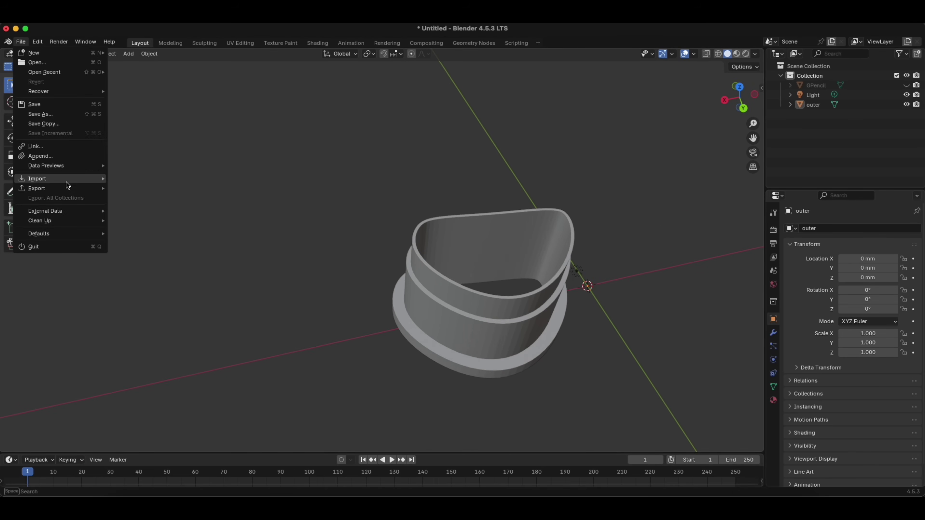
mouse_move(60, 194)
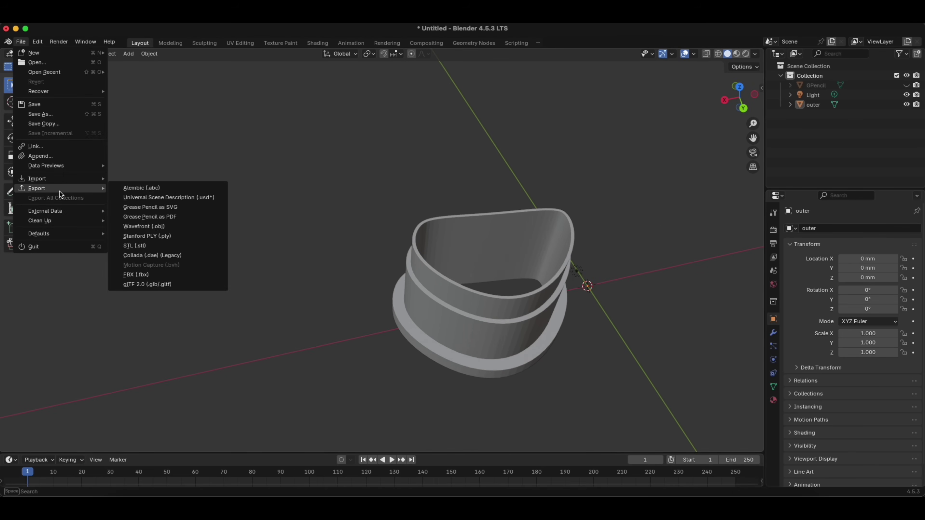
left_click(132, 246)
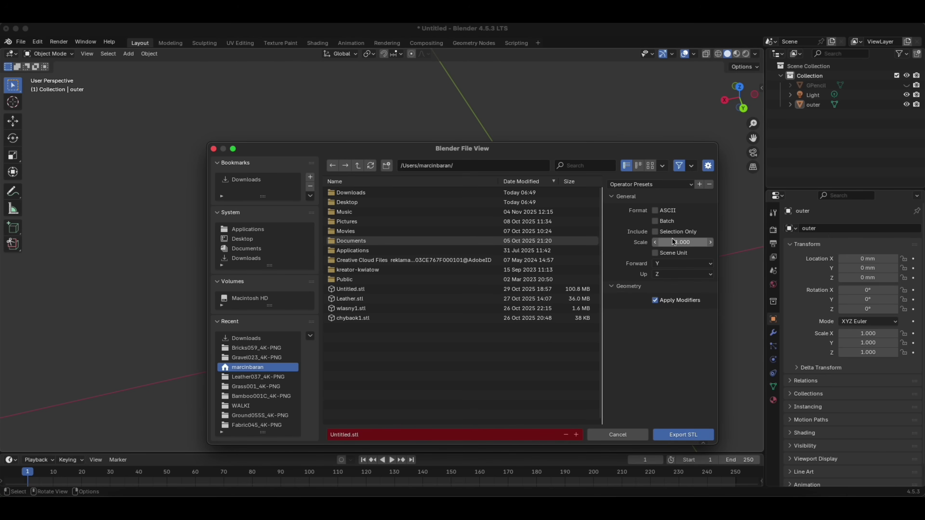